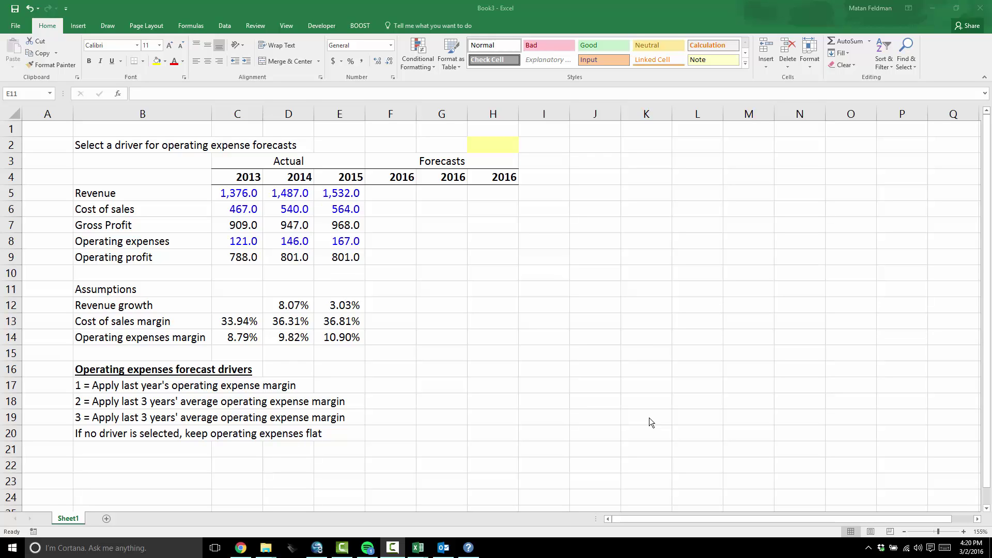
Review the 2013–2015 year headers and the actual revenue and cost of sales figures.
key("alt+Tab")
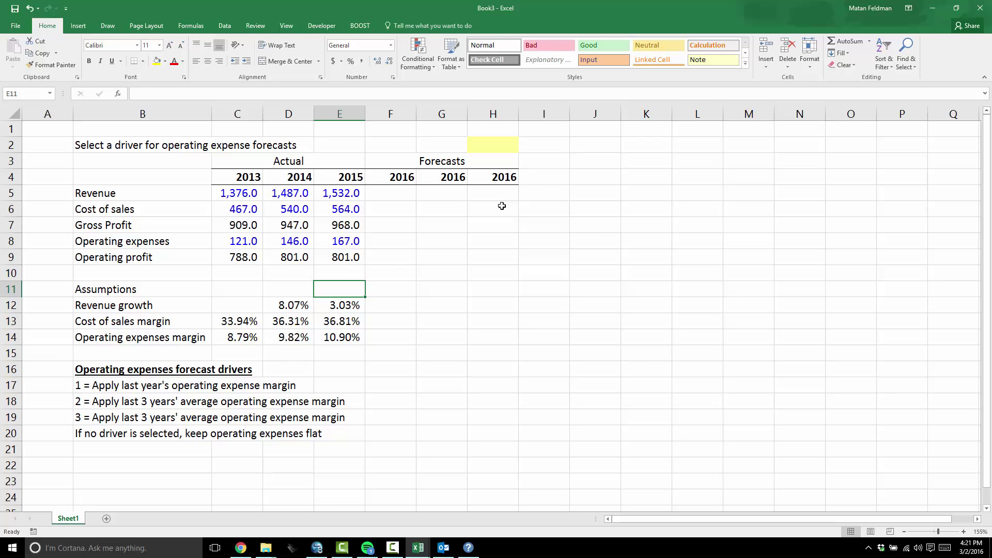
left_click(419, 210)
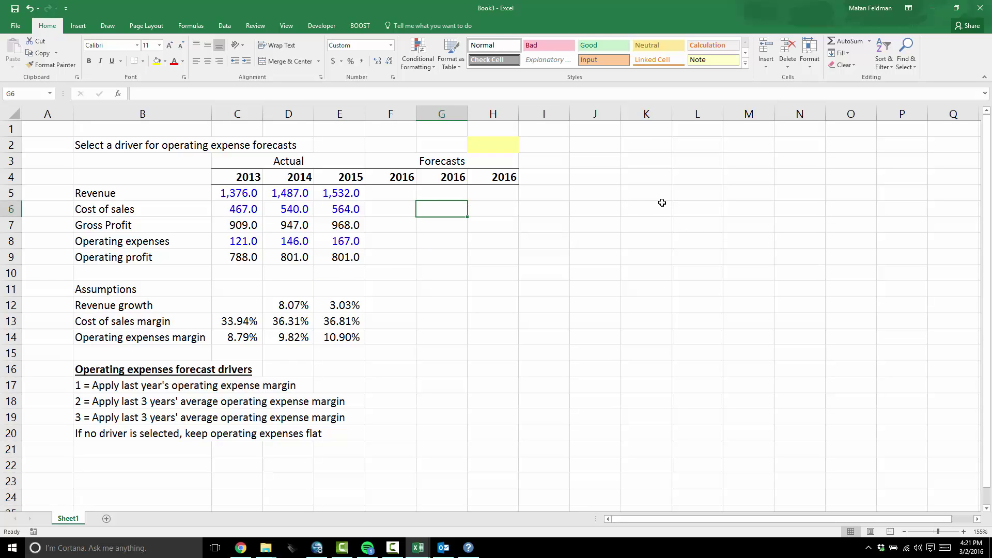
key("Left")
key("Left")
key("Up")
key("Up")
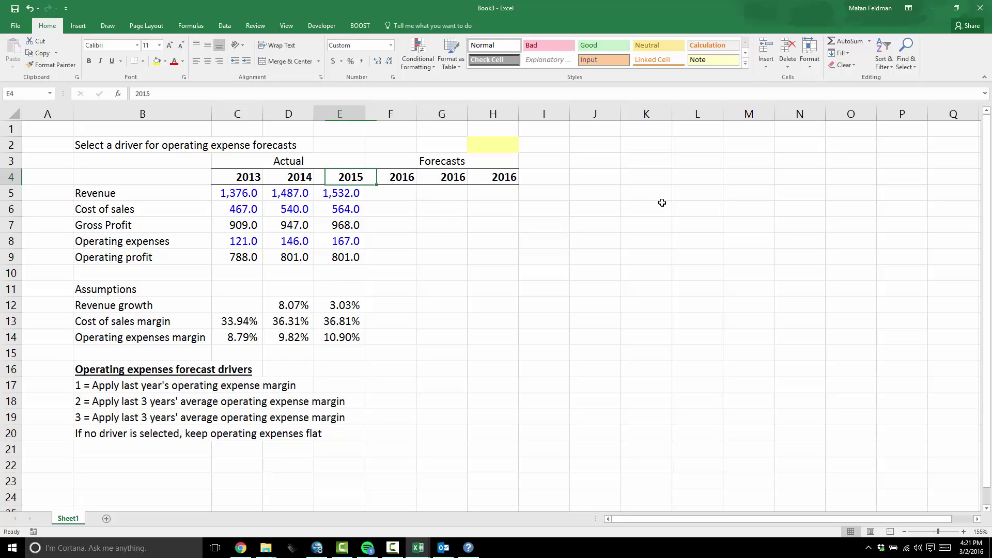
key("Left")
key("Left")
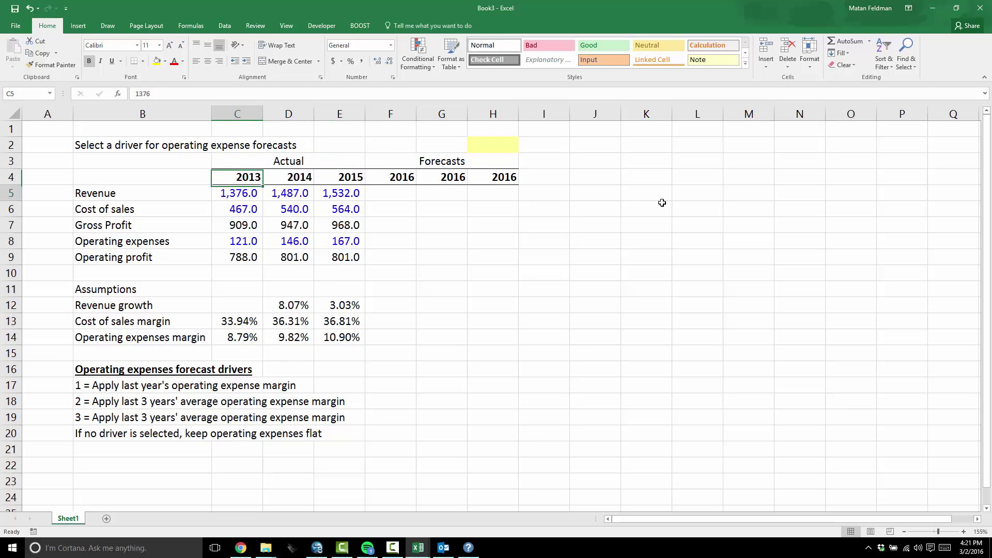
key("Down")
key("shift+Right")
key("shift+Down")
key("Left")
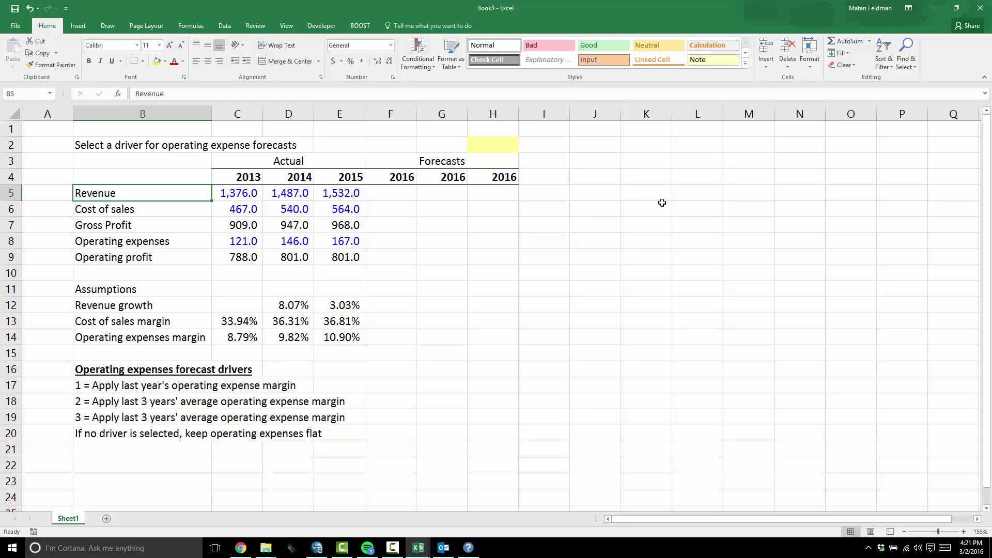
key("Right")
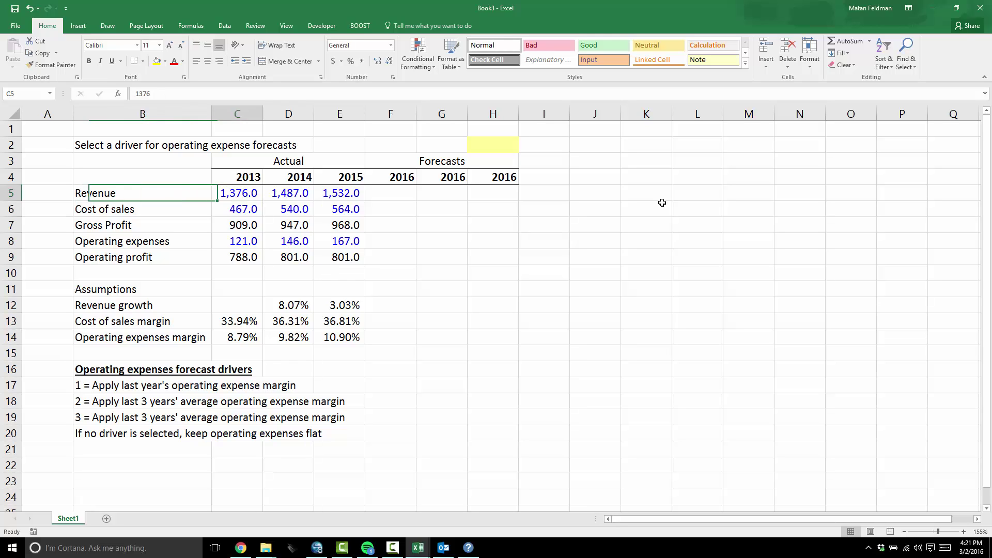
key("Up")
key("Right")
key("Right")
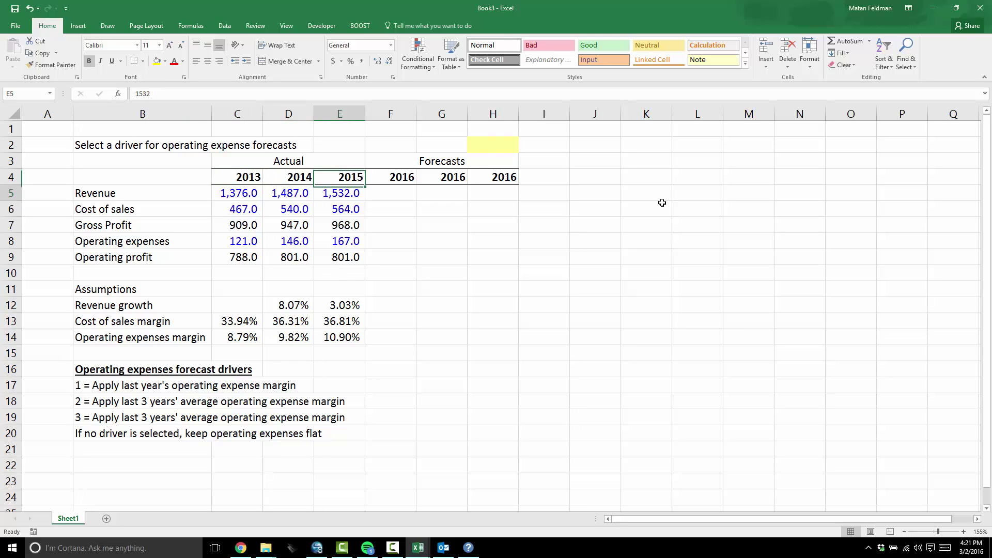
key("Left")
key("Left")
key("shift+Right")
key("shift+Right")
key("Down")
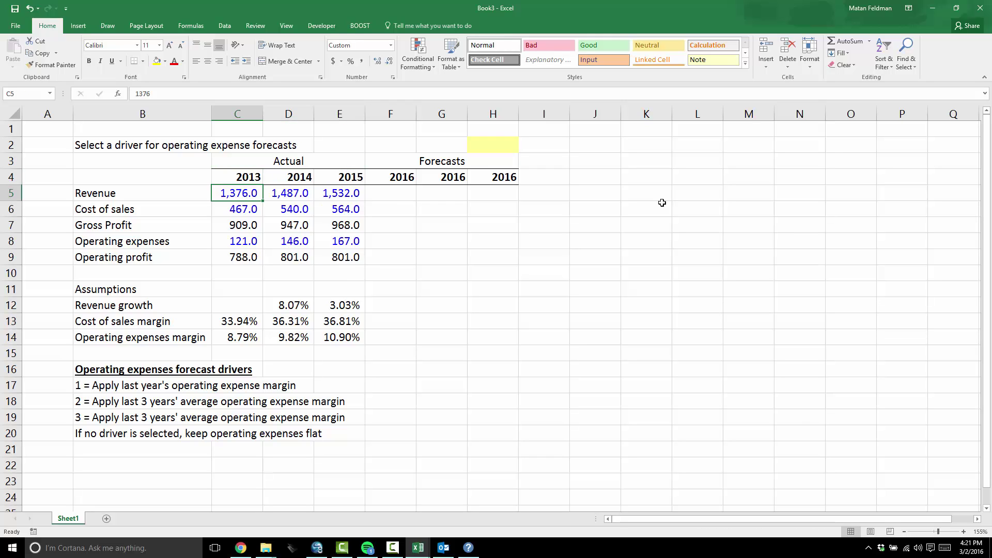
key("Right")
key("Right")
key("Right")
key("Right")
key("Down")
key("Right")
key("Down")
key("Left")
key("Left")
key("Left")
key("Up")
key("Up")
key("shift+Left")
key("shift+Left")
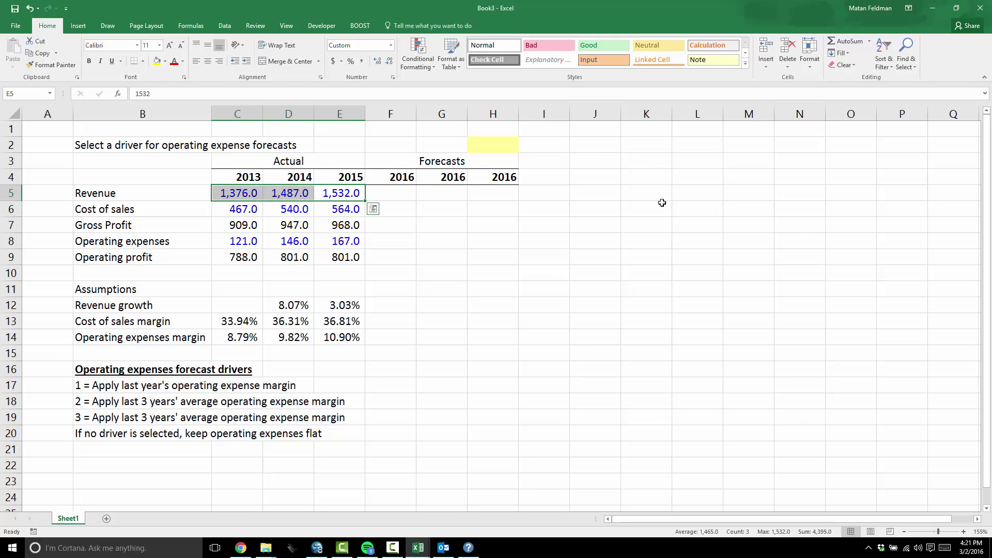
key("Down")
key("shift+Left")
key("shift+Left")
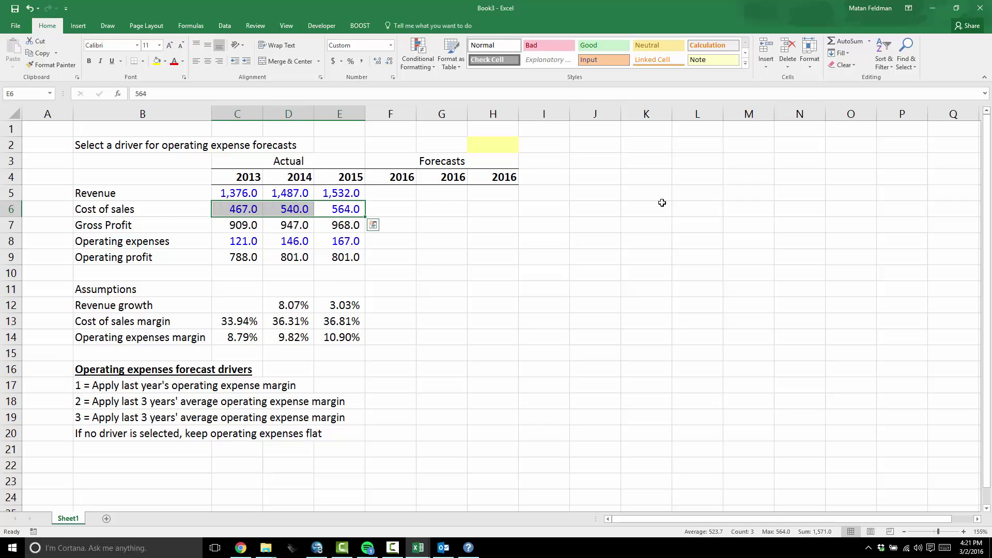
Inspect the historical gross profit and operating profit formulas for each year.
key("Down")
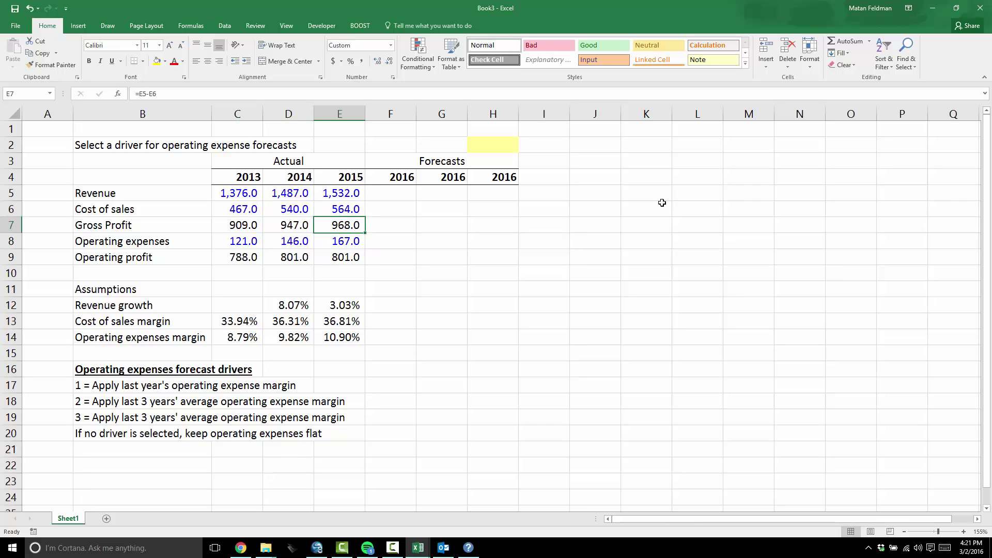
key("Left")
key("Left")
key("F2")
key("Escape")
key("Right")
key("F2")
key("Escape")
key("Right")
key("F2")
key("Escape")
key("Left")
key("Left")
key("Down")
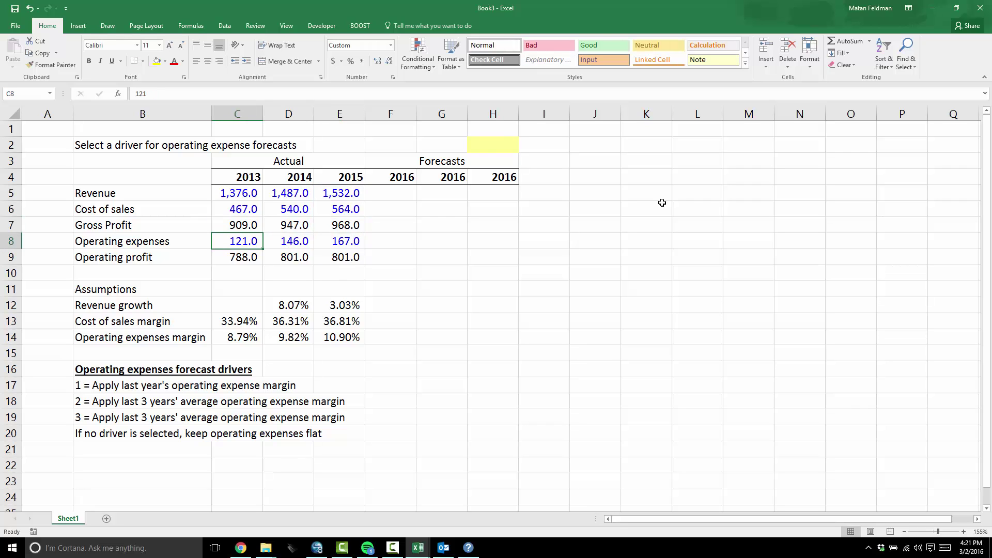
key("shift+Right")
key("shift+Right")
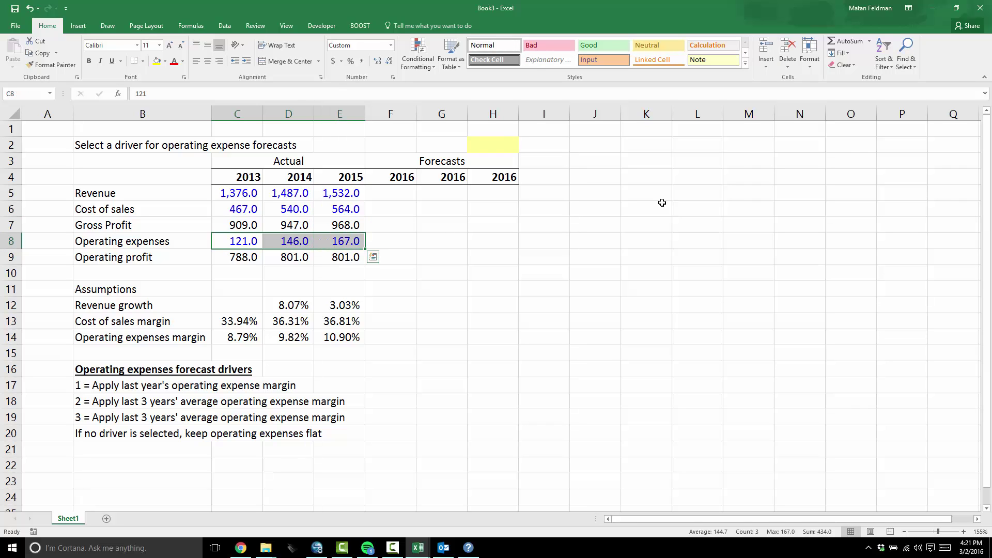
key("Down")
key("F2")
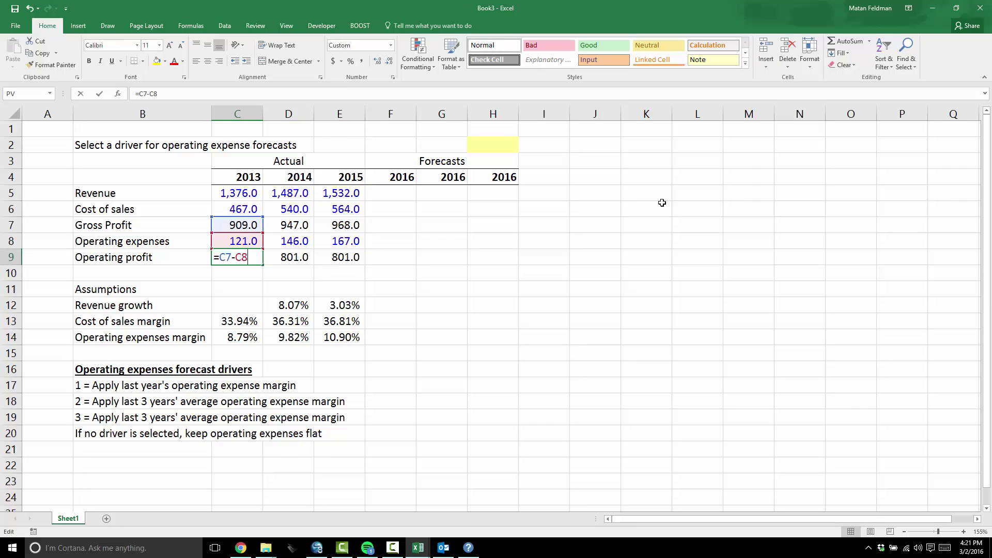
key("Escape")
key("Right")
key("F2")
key("Escape")
key("Right")
key("F2")
Make the Assumptions heading in B11 bold.
key("Escape")
key("Left")
key("Down")
key("Down")
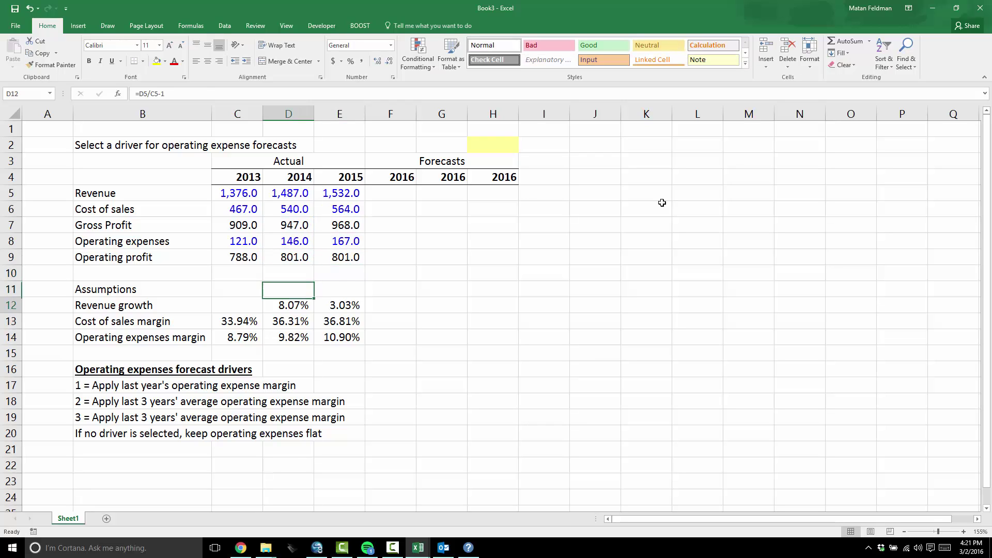
key("Left")
key("Left")
key("ctrl+b")
Review the revenue growth values and the 2014 revenue growth formula.
key("Down")
key("Right")
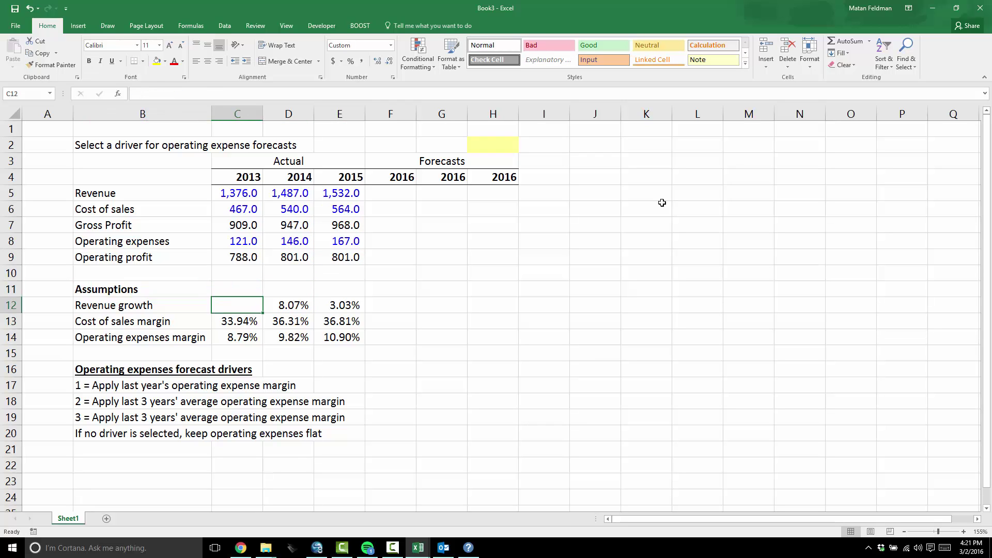
key("Right")
key("Right")
key("Up")
key("Right")
key("Down")
key("Left")
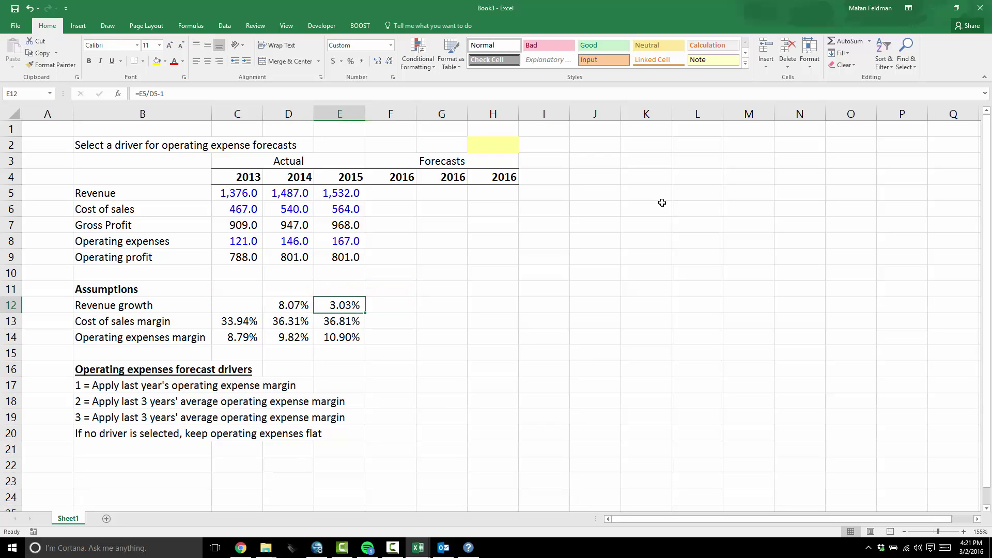
key("Left")
key("F2")
key("Escape")
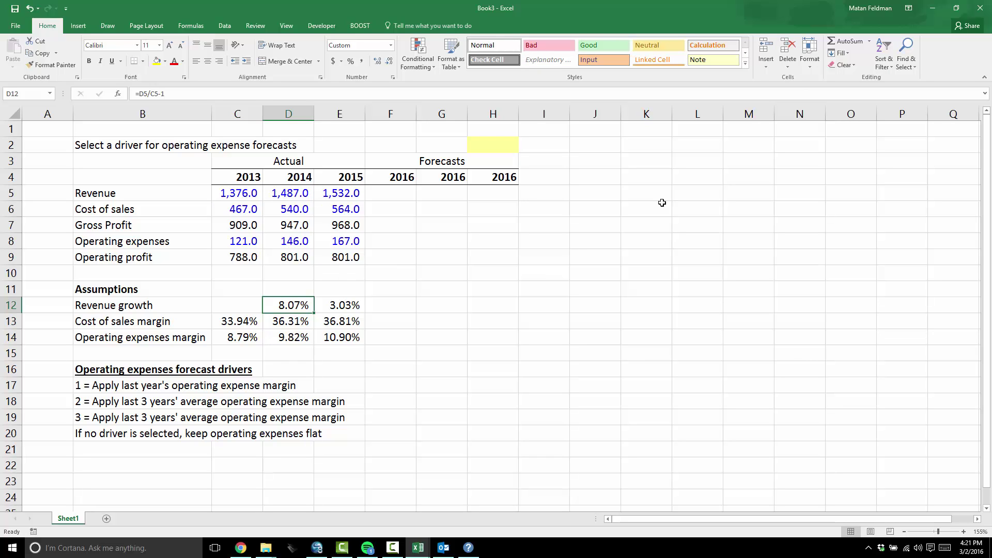
Inspect each year's cost of sales margin formula, cost divided by revenue.
key("Right")
key("Down")
key("Left")
key("Left")
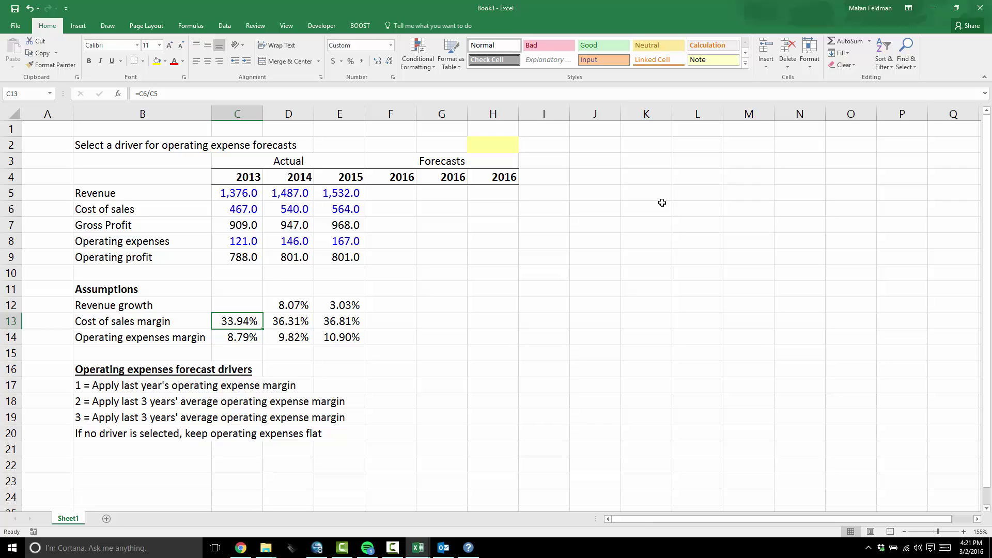
key("F2")
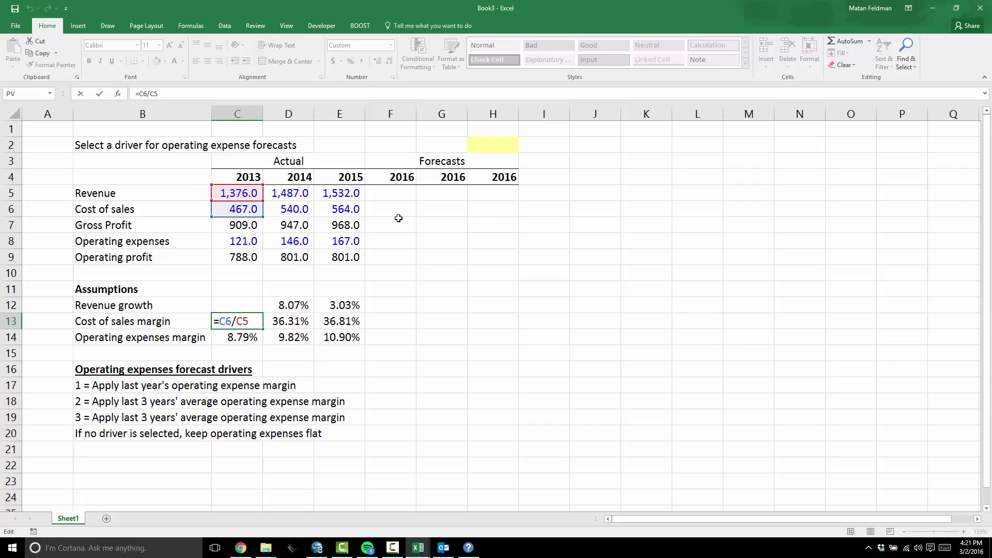
key("Tab")
key("F2")
key("Escape")
key("Right")
key("F2")
key("Escape")
Check the 2013 operating expenses margin, then go to the 2016 revenue growth cell.
key("Left")
key("Down")
key("Left")
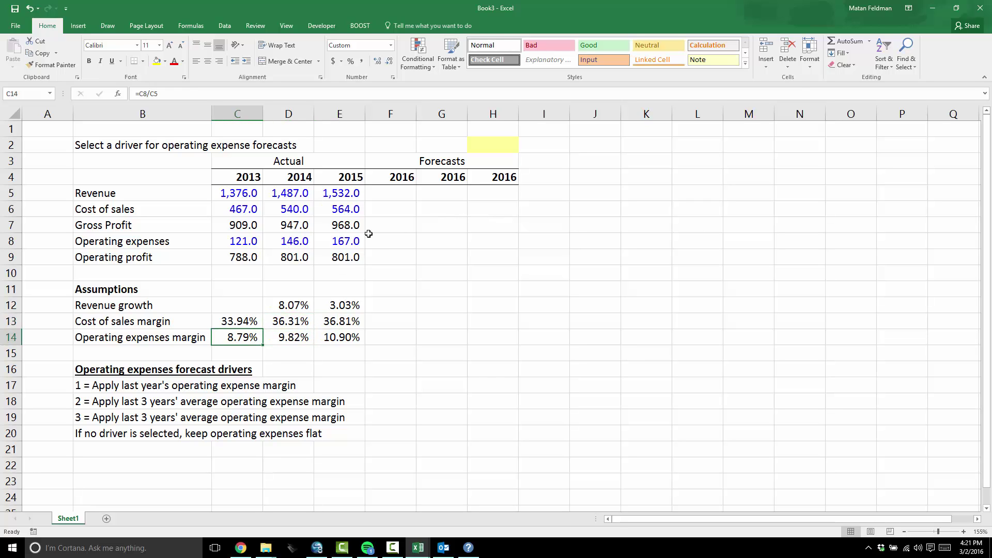
key("Right")
key("Right")
key("Right")
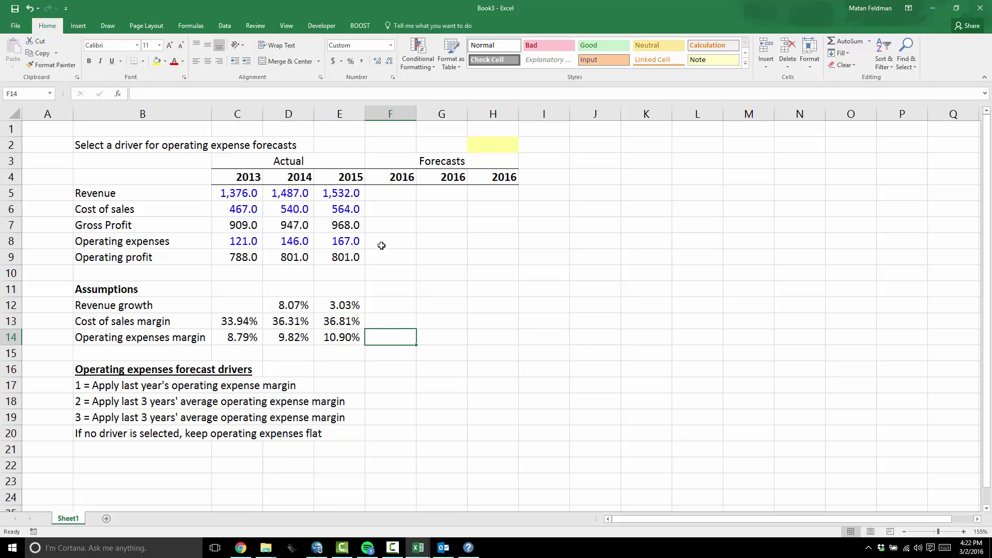
key("Up")
key("Up")
key("Up")
key("Up")
key("Up")
key("Up")
key("Up")
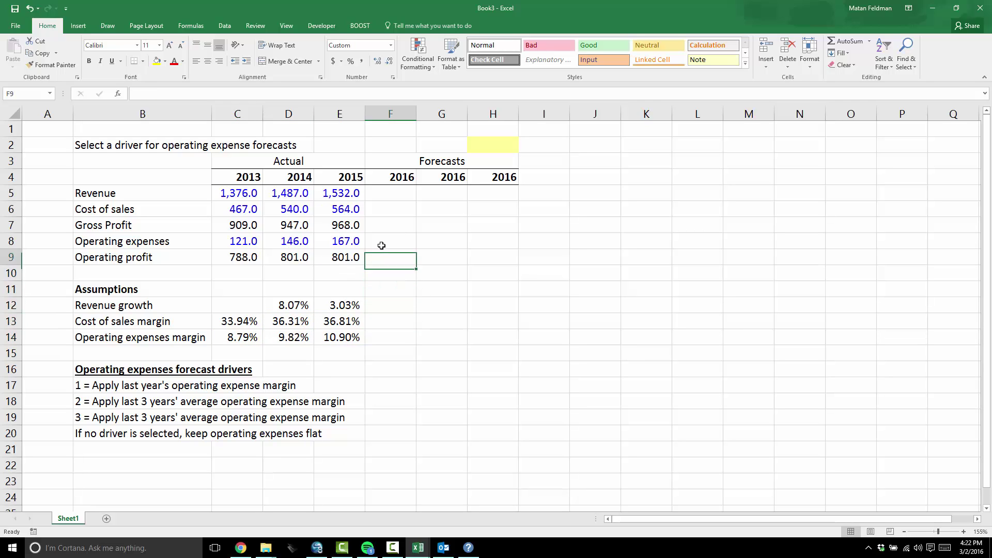
key("Down")
key("Down")
key("Down")
key("Down")
key("Down")
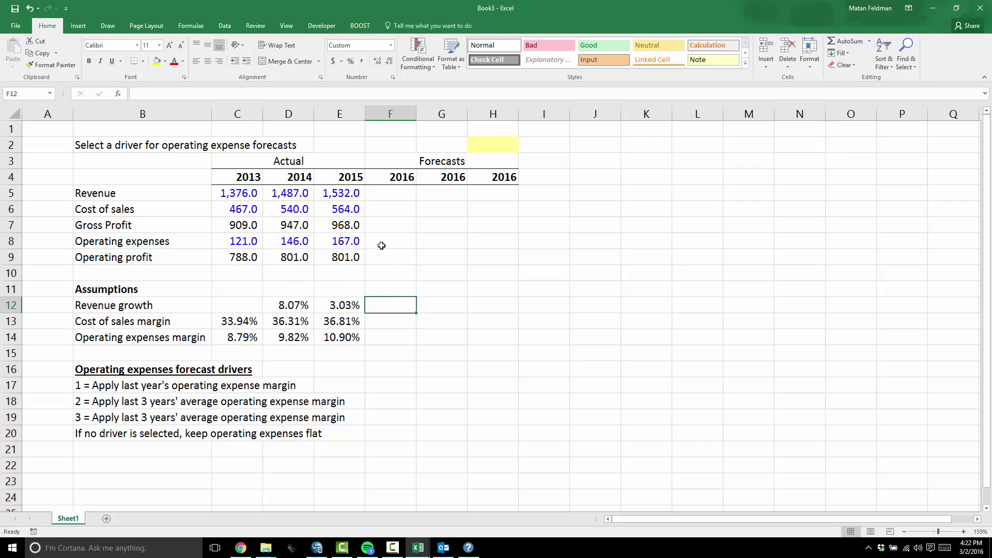
Enter 3% revenue growth for 2016, 2017 and 2018 in F12:H12.
type("3%")
key("Tab")
type("3%")
key("Tab")
type("3%")
key("Left")
key("Left")
key("Up")
key("Up")
key("Up")
key("Up")
key("Up")
key("Up")
key("Up")
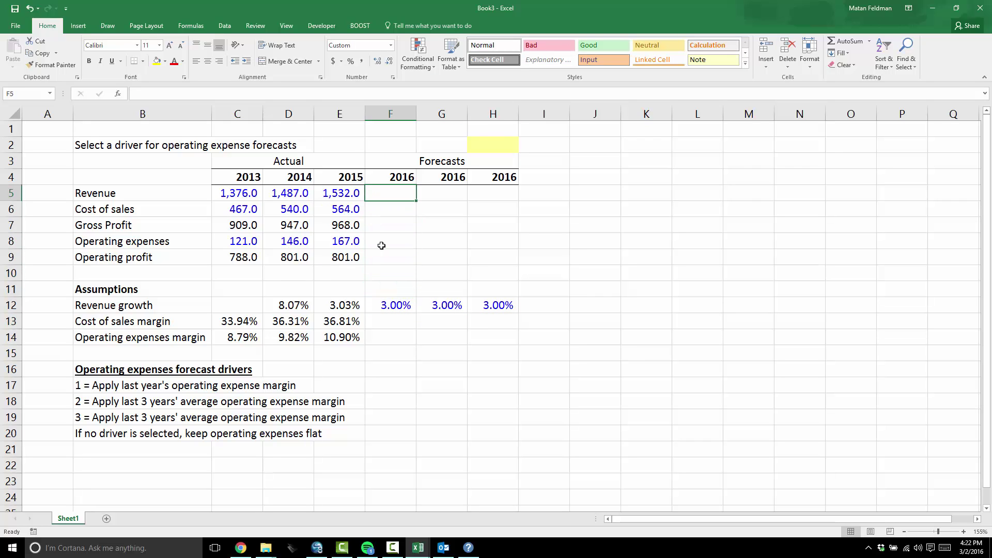
Forecast revenue with =E5*(1+F12) in F5 and copy it to G5:H5.
type("=")
key("Left")
type("*(1+")
key("Down")
key("Down")
key("Down")
key("Down")
key("Down")
key("Down")
key("Down")
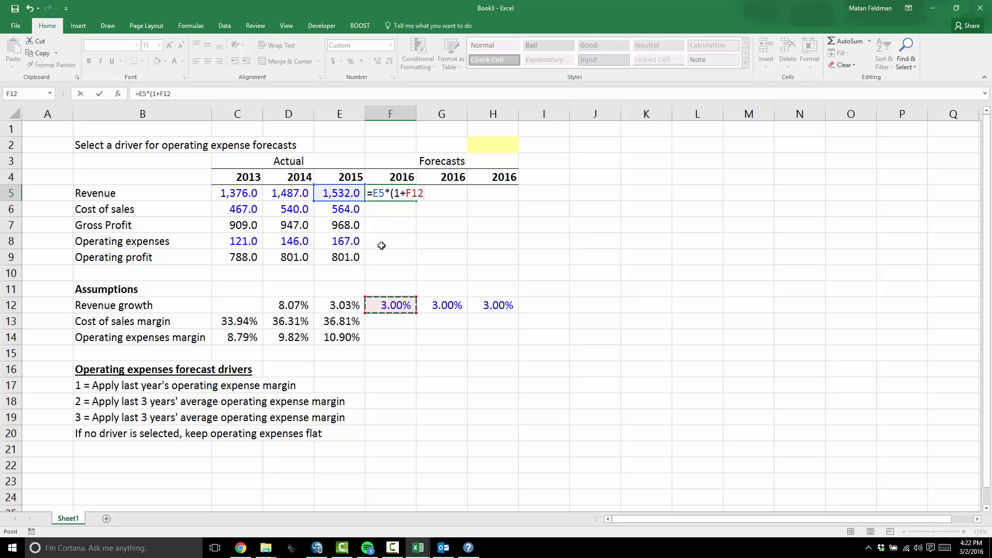
type(")")
key("Return")
key("Up")
key("ctrl+c")
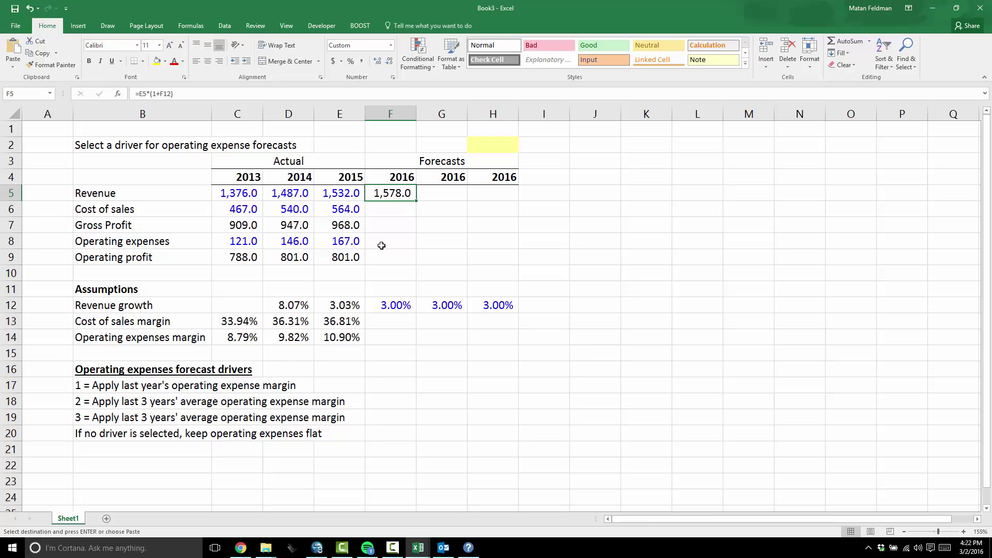
key("shift+Right")
key("shift+Right")
key("ctrl+v")
key("Escape")
key("Down")
key("Down")
key("Down")
key("Down")
key("Down")
key("Down")
key("Down")
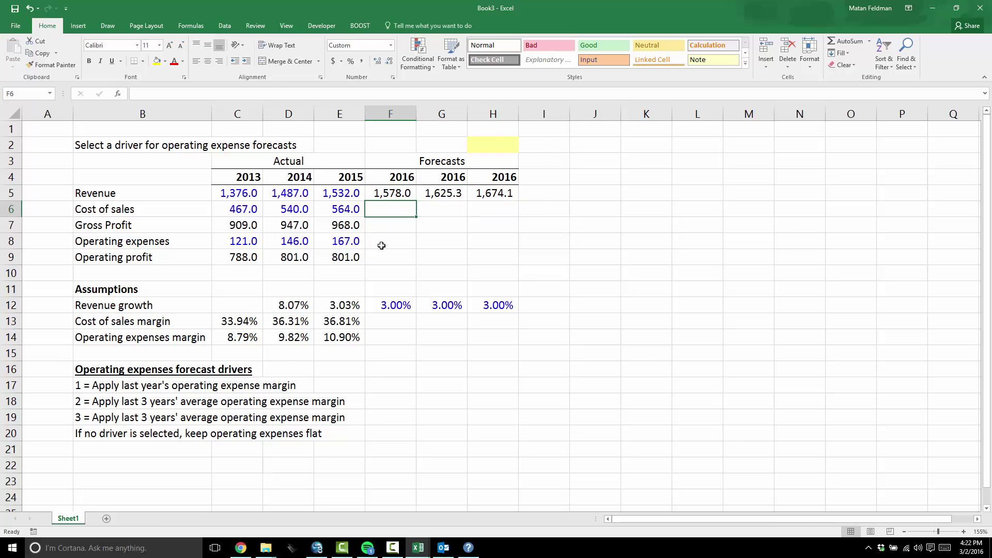
Set a 37% cost of sales margin for all three forecast years in F13:H13.
key("Down")
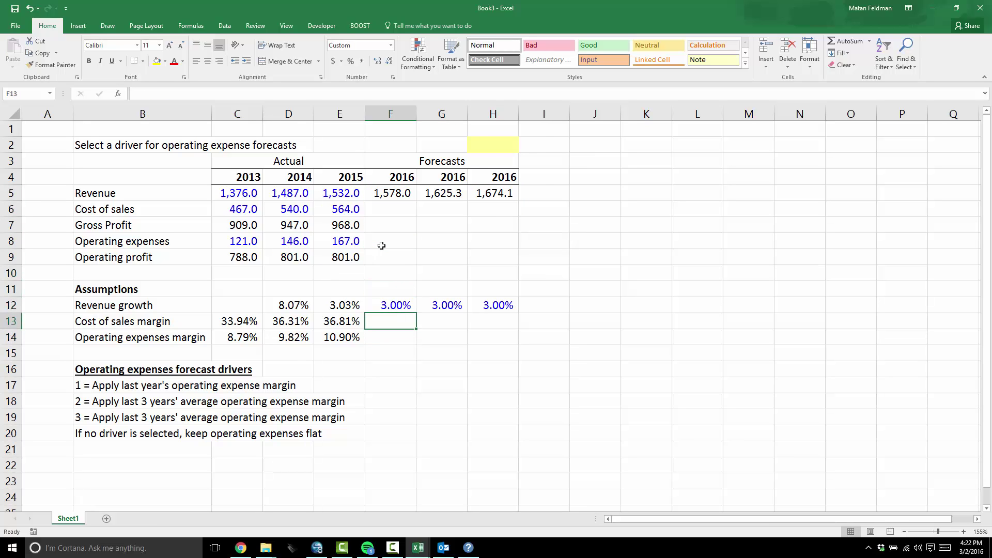
type("=")
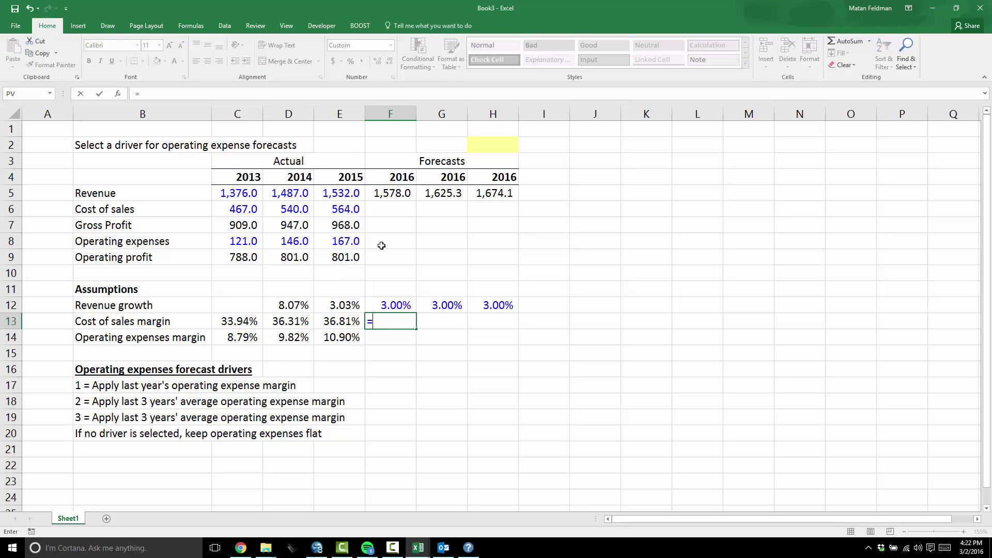
key("Escape")
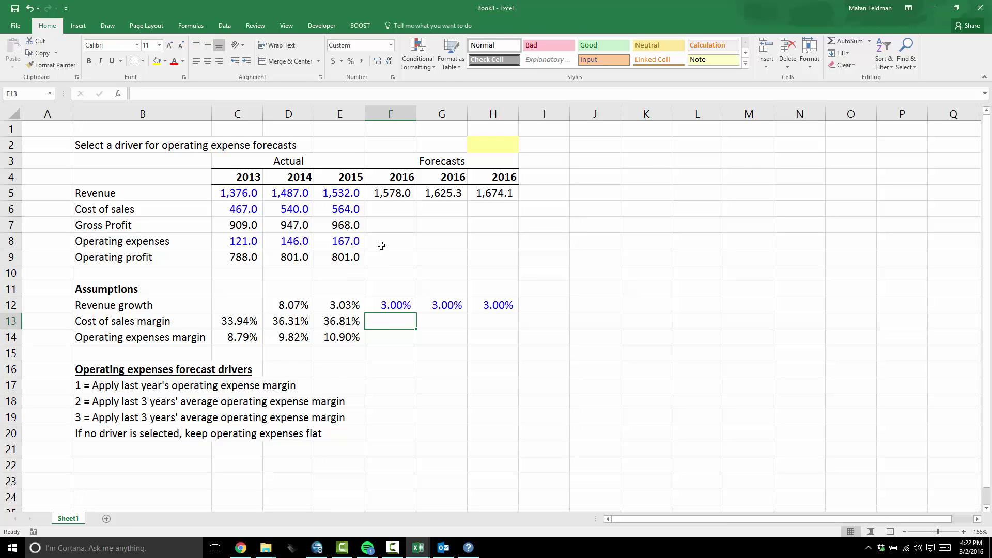
type("37")
key("Up")
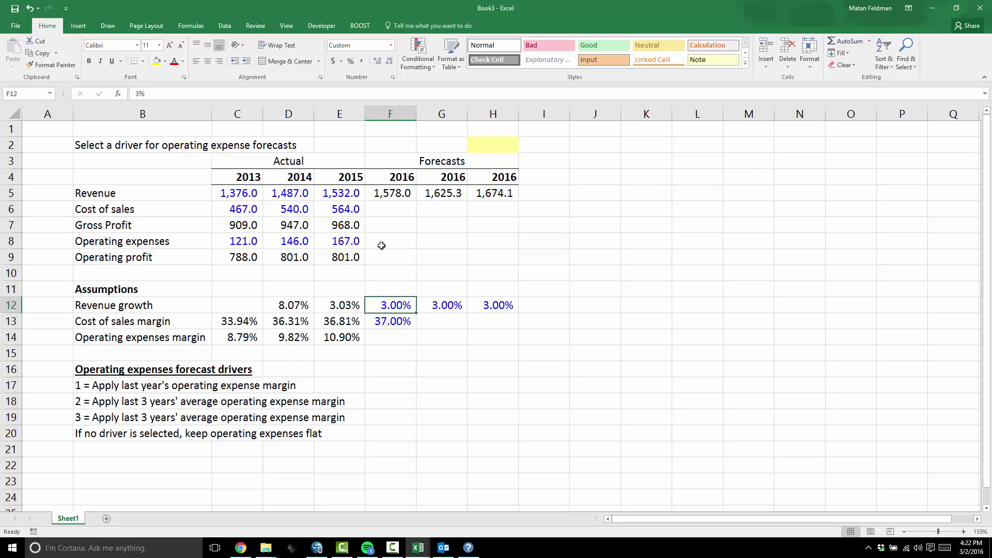
key("Down")
key("ctrl+c")
key("shift+Right")
key("Return")
Forecast cost of sales with =F5*F13 and fill it across F6:H6.
key("Up")
key("Up")
key("Up")
key("Up")
key("Up")
key("Up")
key("Up")
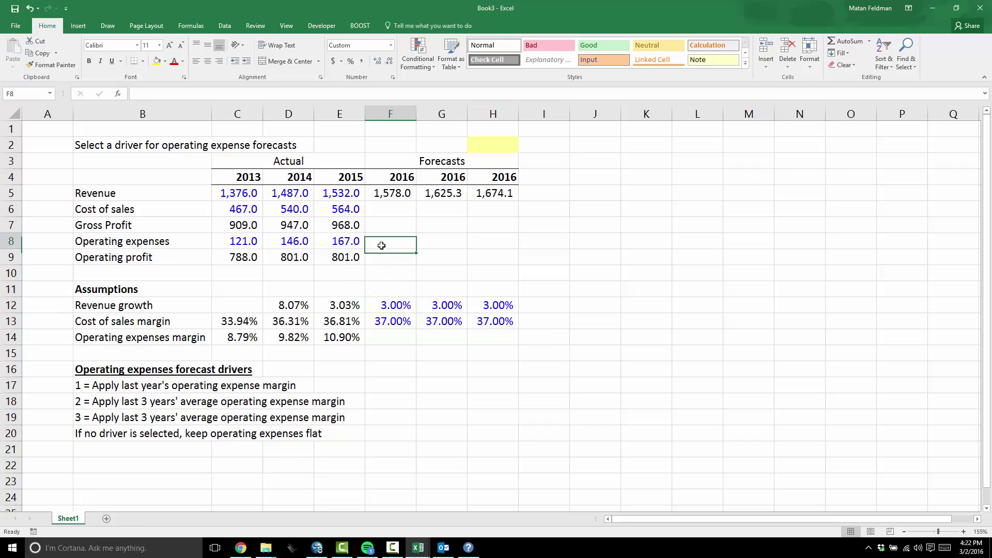
type("=")
key("Up")
type("*")
key("Down")
key("Down")
key("Down")
key("Down")
key("Down")
key("Down")
key("Down")
key("Return")
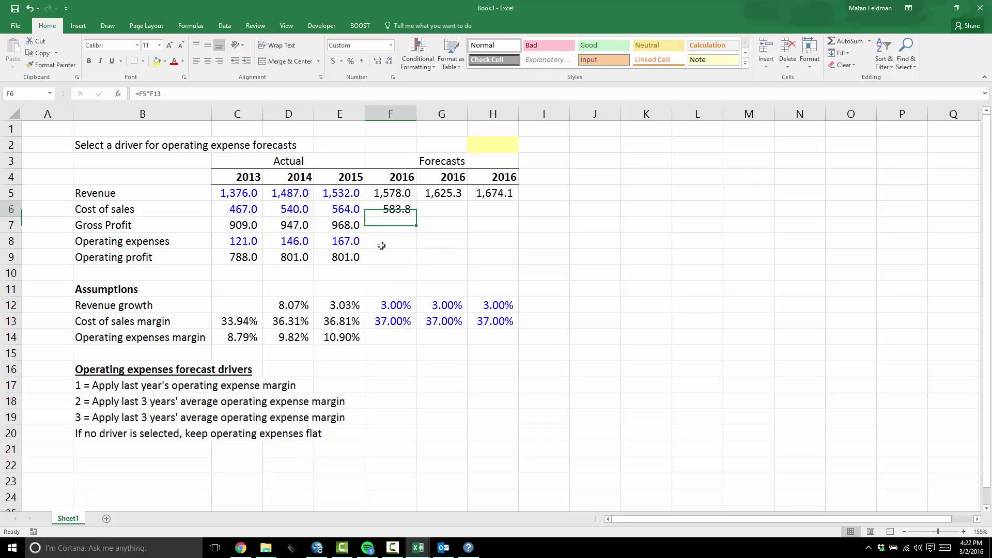
key("Up")
key("shift+Right")
key("shift+Right")
key("ctrl+r")
Copy the 2015 gross profit formula into F7:H7, giving 994.1, 1,023.9 and 1,054.7.
key("Down")
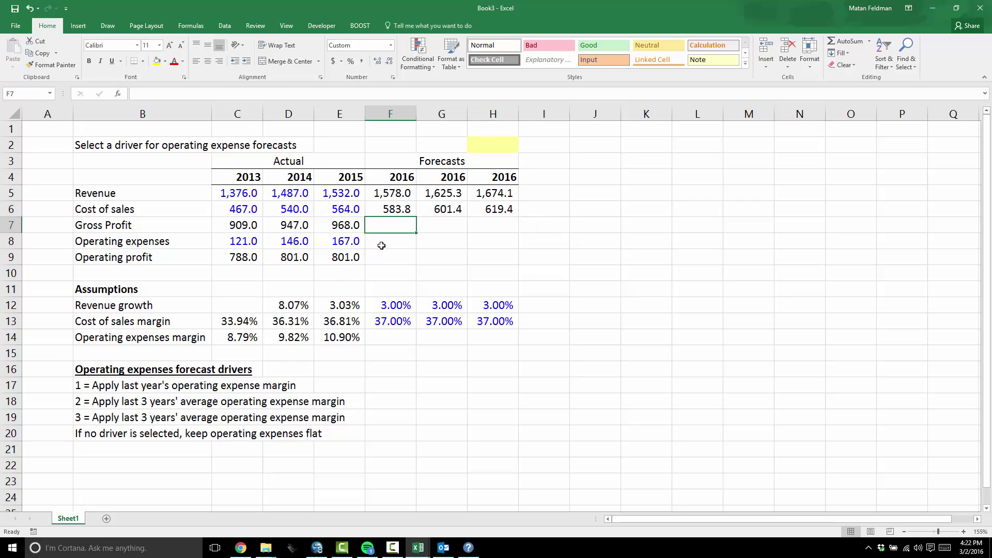
key("Left")
key("ctrl+c")
key("Right")
key("shift+Right")
key("shift+Right")
key("ctrl+v")
key("Escape")
Copy the 2015 operating profit formula into the forecast cells F9:H9.
key("Down")
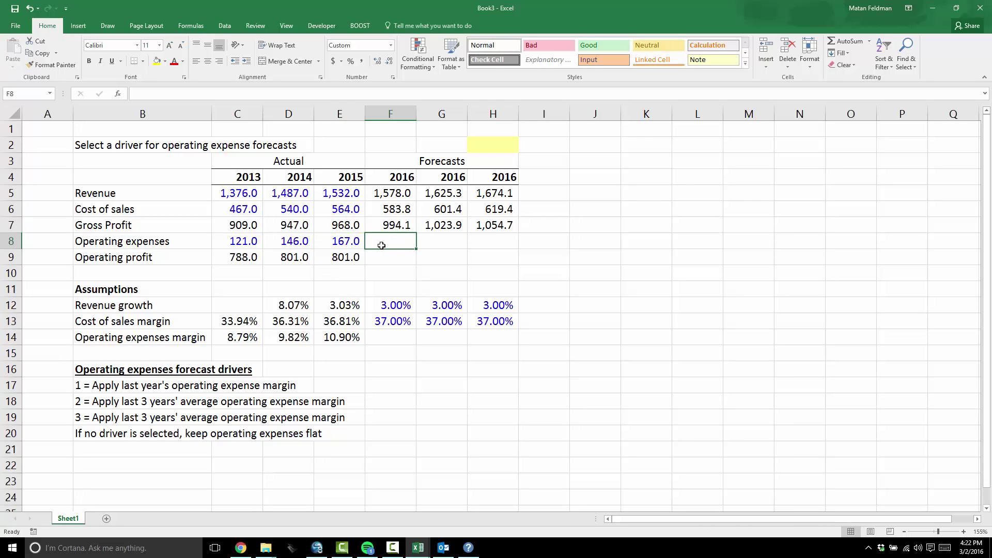
key("Down")
key("Left")
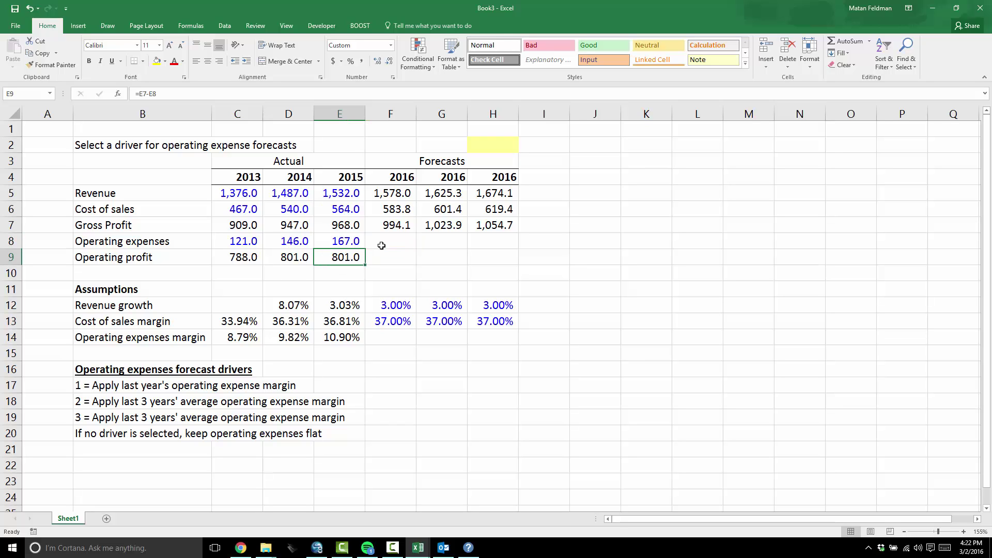
key("ctrl+c")
key("Right")
key("shift+Right")
key("shift+Right")
key("ctrl+v")
key("Escape")
Verify the 2016 operating profit formula and select the empty operating expenses forecast range.
key("Left")
key("Right")
key("F2")
key("Escape")
key("Up")
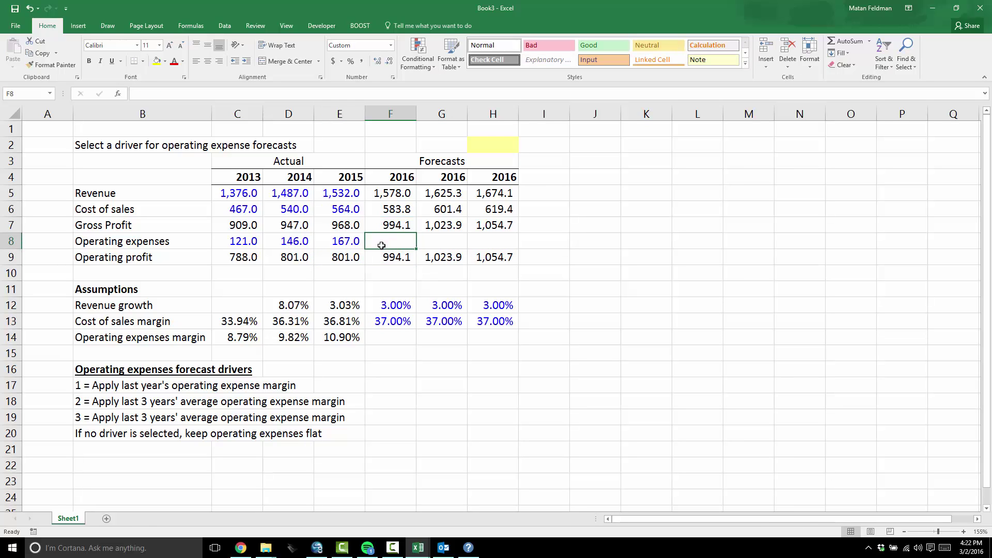
key("shift+Right")
key("shift+Right")
key("Down")
key("Down")
key("Down")
key("Down")
key("Down")
key("Down")
key("Down")
key("Down")
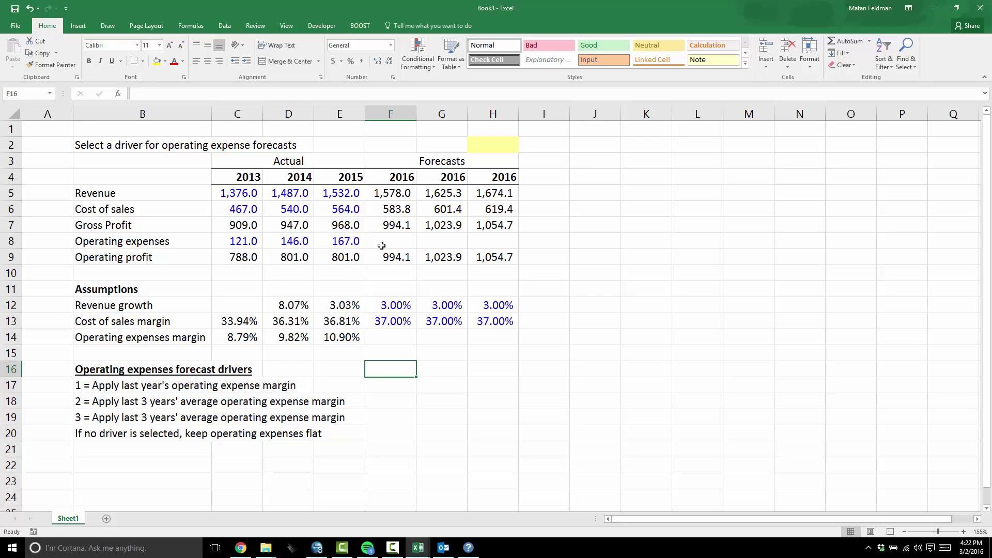
key("Up")
key("Up")
key("Up")
key("Up")
key("Up")
key("Up")
key("Up")
key("Up")
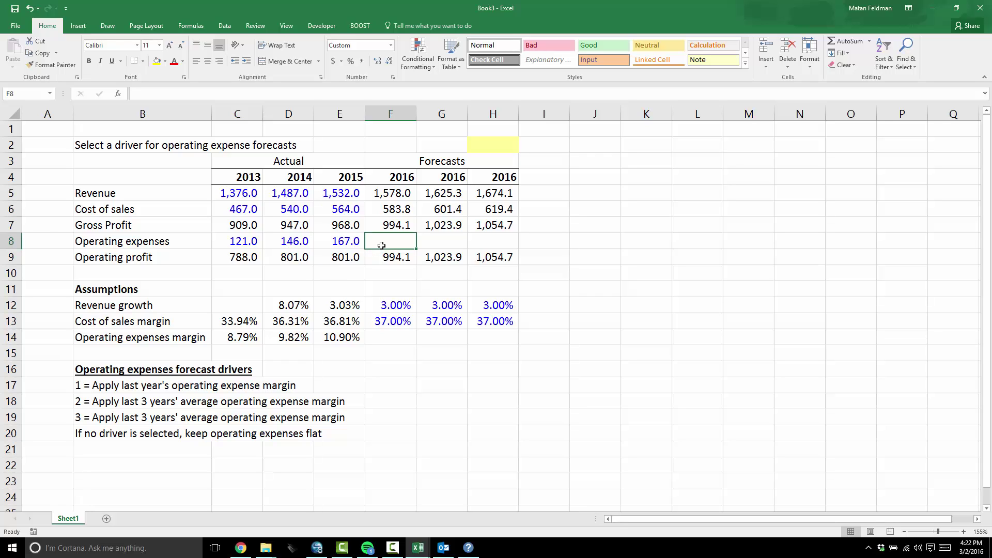
key("Down")
key("Down")
key("Down")
key("Down")
key("Right")
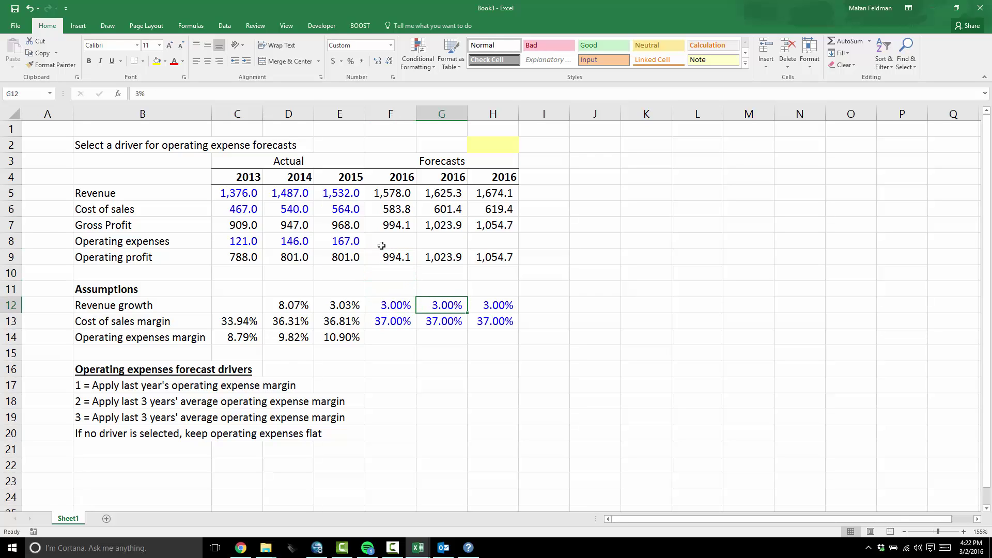
key("Up")
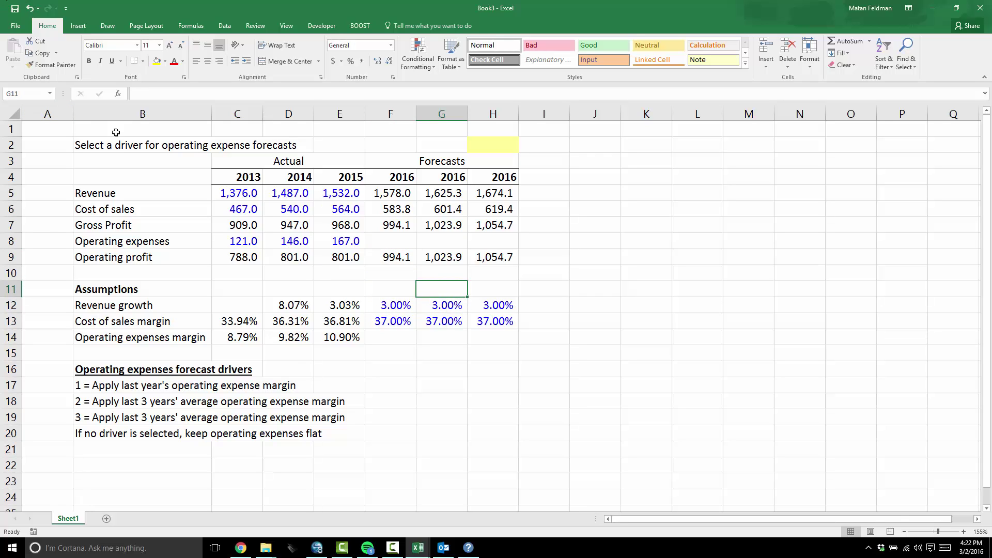
left_click_drag(100, 144, 504, 142)
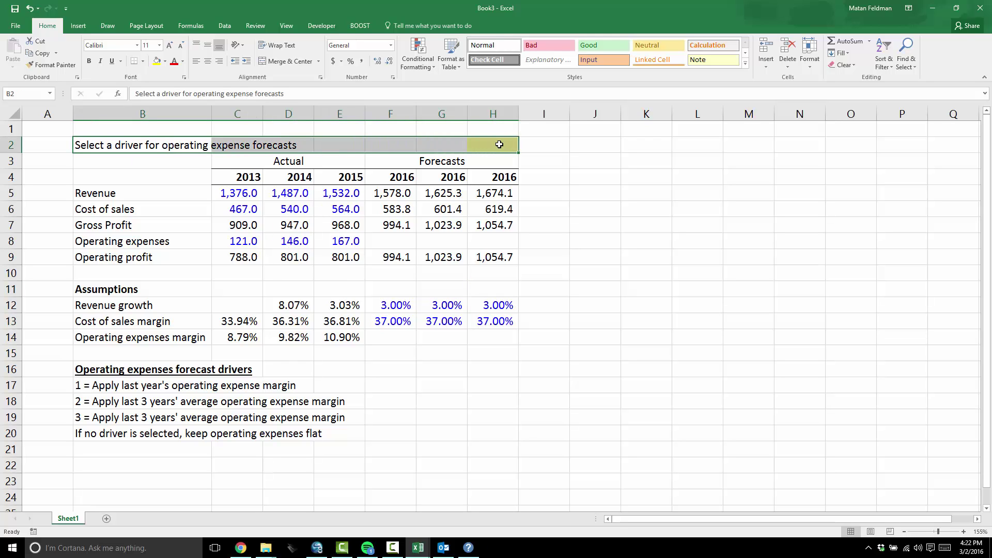
left_click(499, 144)
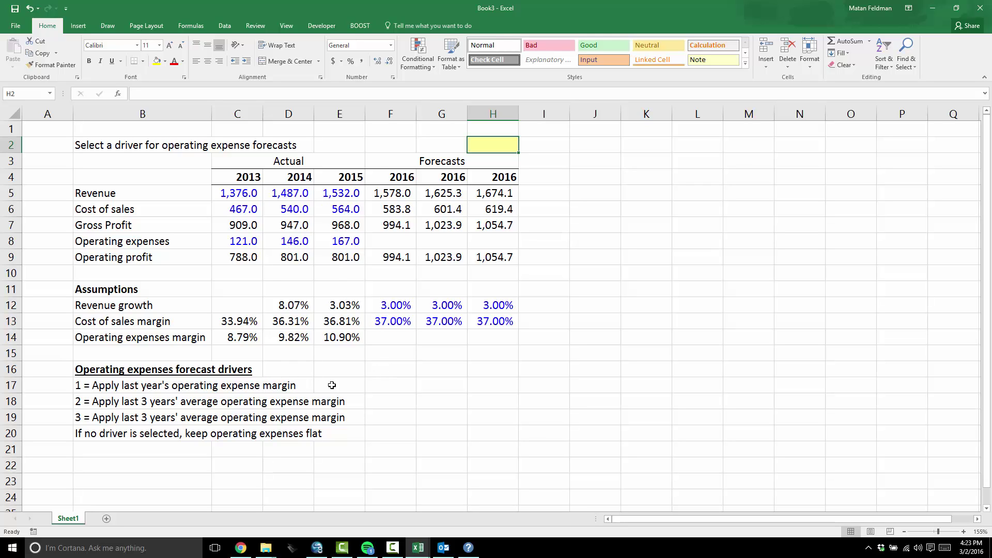
left_click(398, 335)
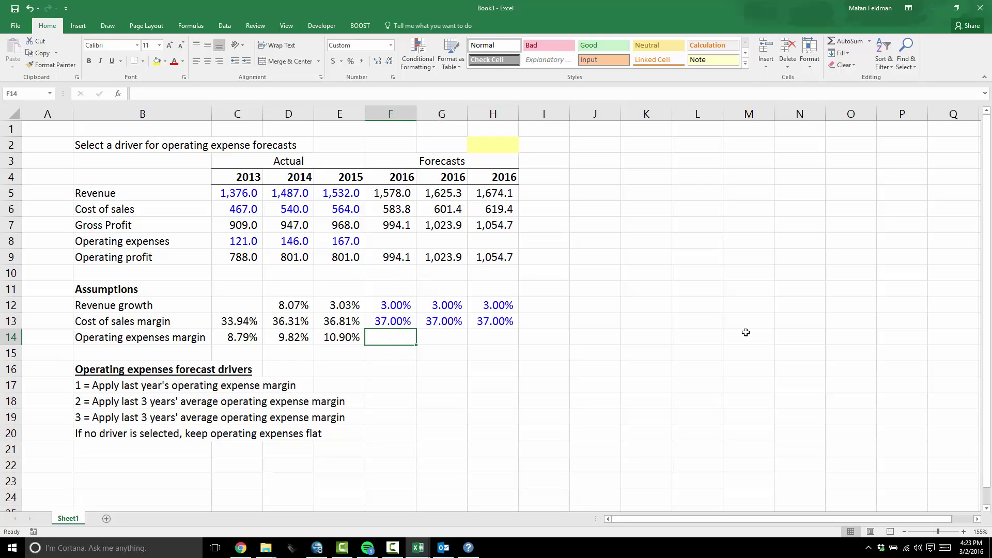
Link F14 to the 2015 margin with =E14 and copy it across G14:H14.
type("=")
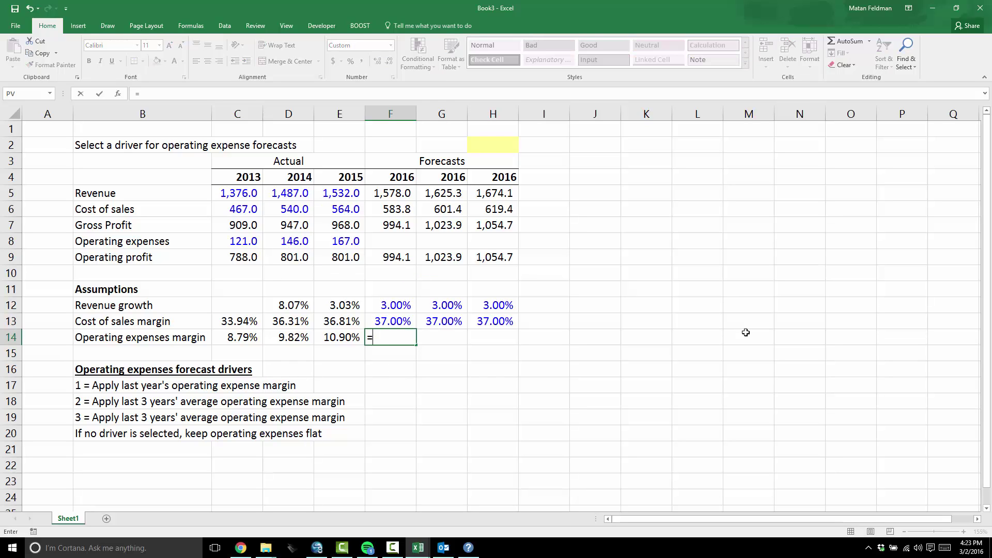
key("Left")
key("ctrl+Return")
key("ctrl+c")
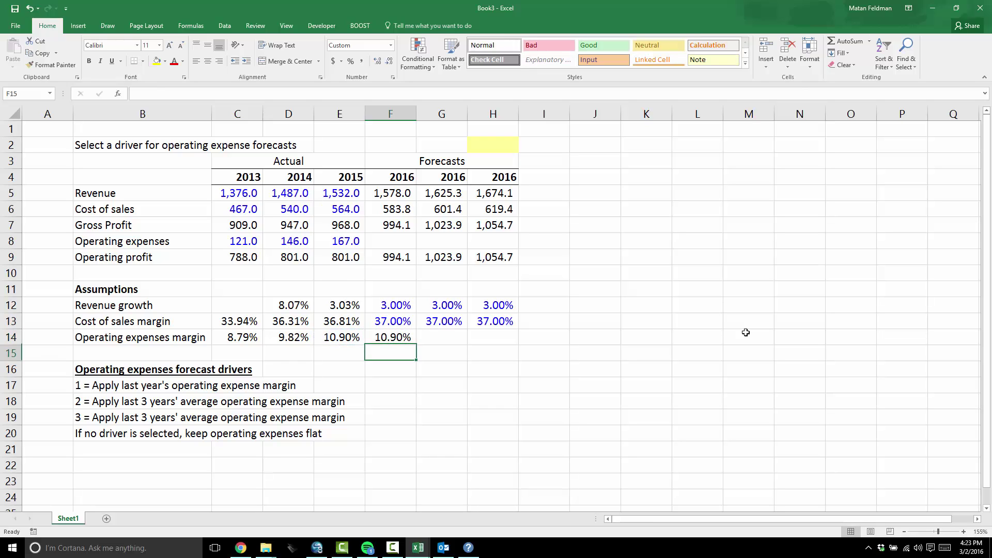
key("shift+Right")
key("shift+Right")
key("ctrl+v")
key("Escape")
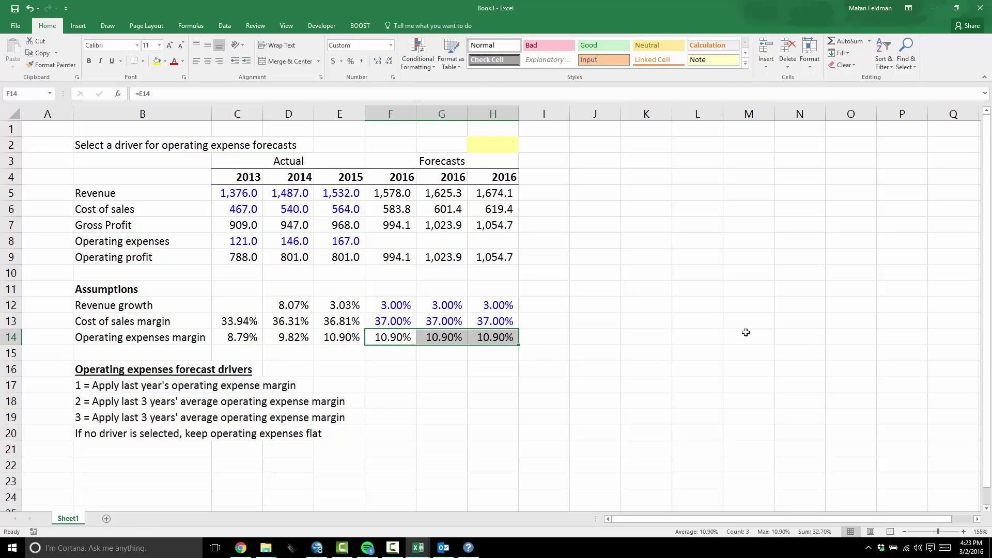
Attempt an operating expenses formula in F8, then discard the faulty entry.
key("Up")
key("Down")
key("Up")
key("Up")
key("Up")
key("Up")
key("Up")
key("Up")
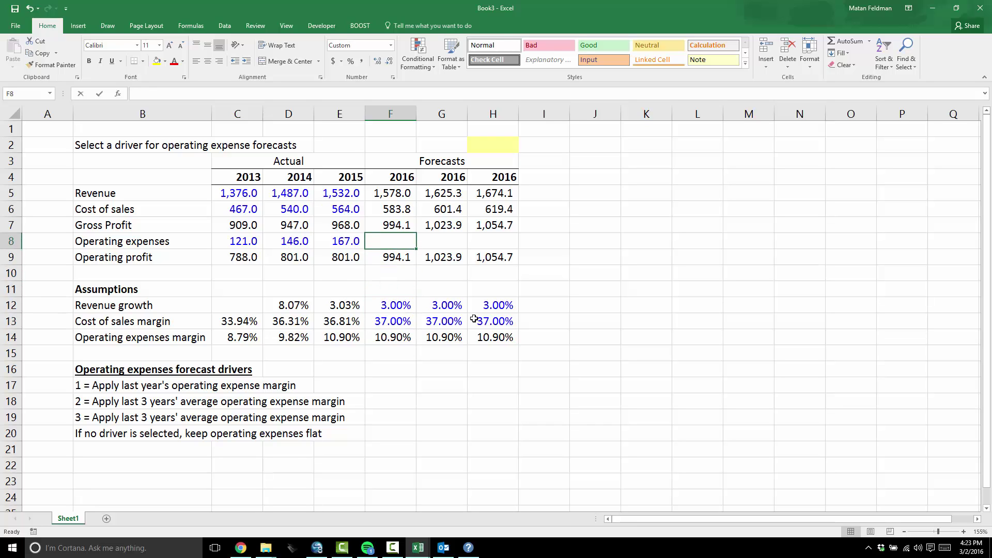
type("=")
key("Up")
key("Up")
key("Up")
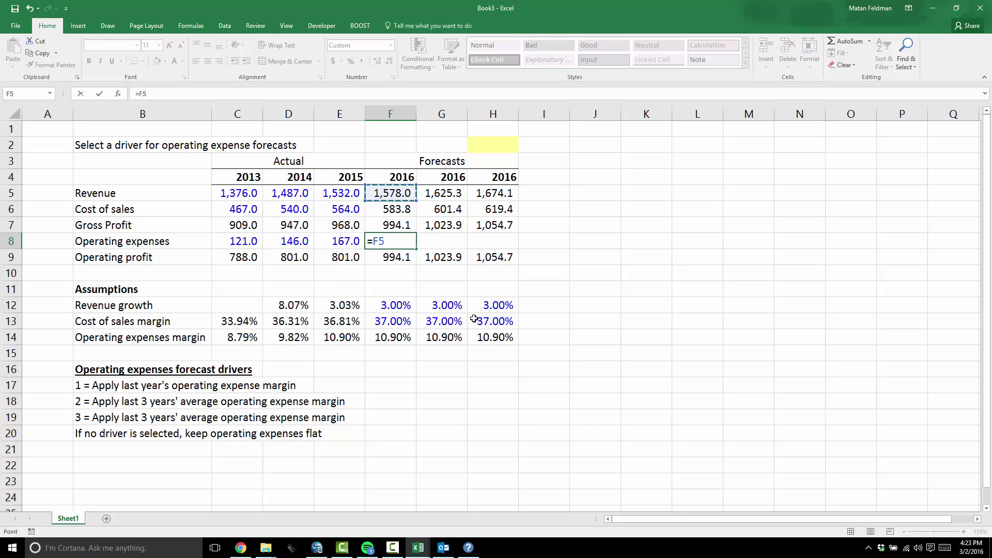
type("8")
key("Return")
key("Down")
key("Down")
key("Down")
key("Down")
key("Up")
key("Up")
Enter =F5*F14 in F8 for operating expenses and copy it across G8:H8.
key("Up")
key("Up")
key("Up")
key("F2")
key("Escape")
type("=")
key("Up")
key("Up")
key("Up")
type("*")
key("Down")
key("Down")
key("Down")
key("Down")
key("Down")
key("Down")
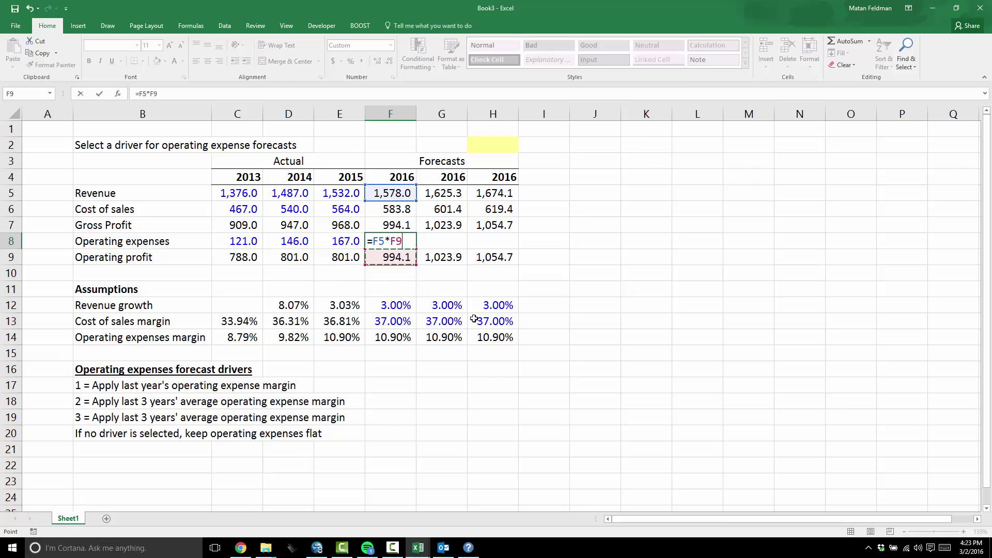
key("Return")
key("Up")
key("ctrl+c")
key("shift+Right")
key("shift+Right")
key("ctrl+v")
key("Escape")
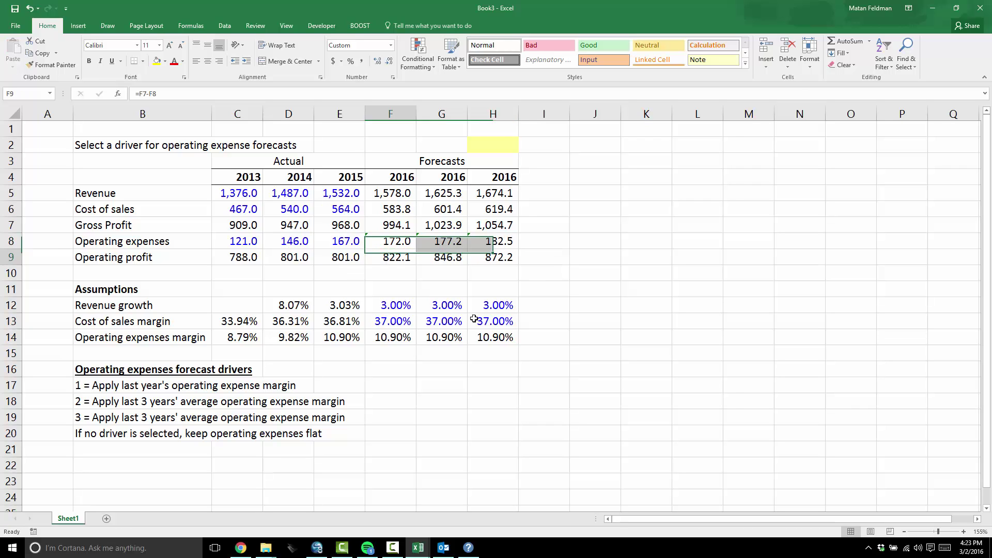
Check that the F8, G8 and H8 formulas reference their own revenue and margin cells.
key("shift+Left")
key("shift+Left")
key("F2")
key("Escape")
key("Right")
key("F2")
key("Escape")
key("Right")
key("F2")
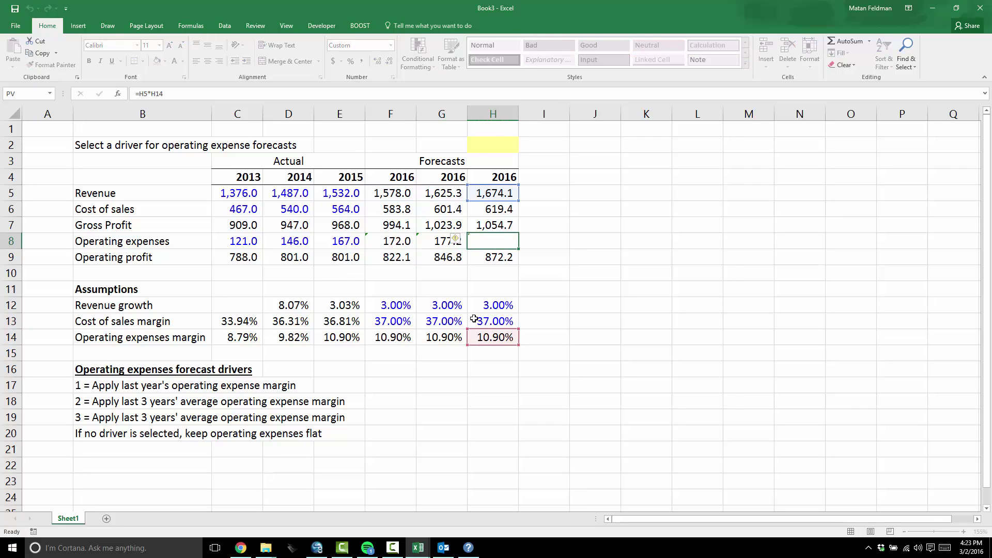
key("Escape")
key("Left")
key("Left")
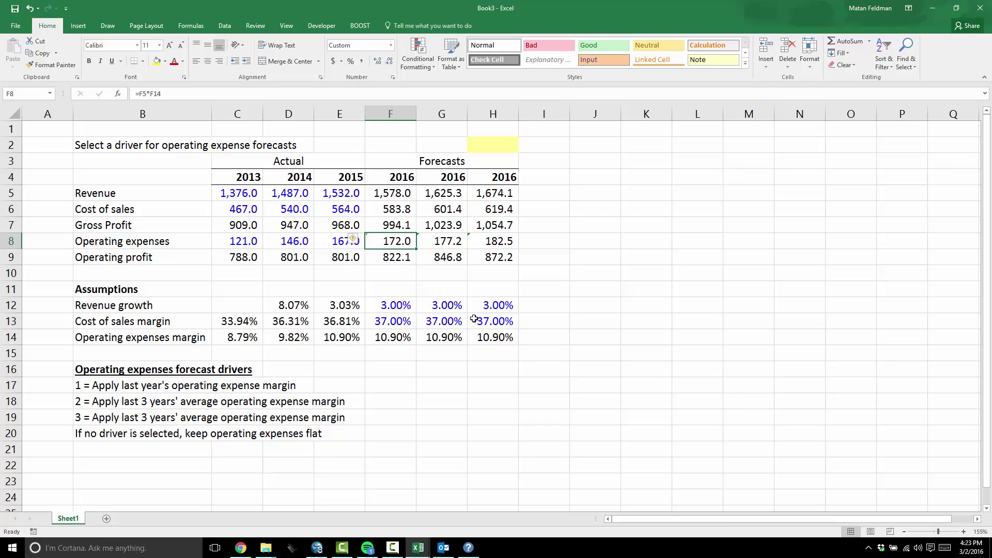
Set the yellow driver cell H2 to 1.
key("Right")
key("Up")
key("Right")
key("Up")
key("Up")
key("Up")
key("Up")
key("Up")
type("1")
key("Return")
key("Down")
key("Down")
key("Left")
key("Left")
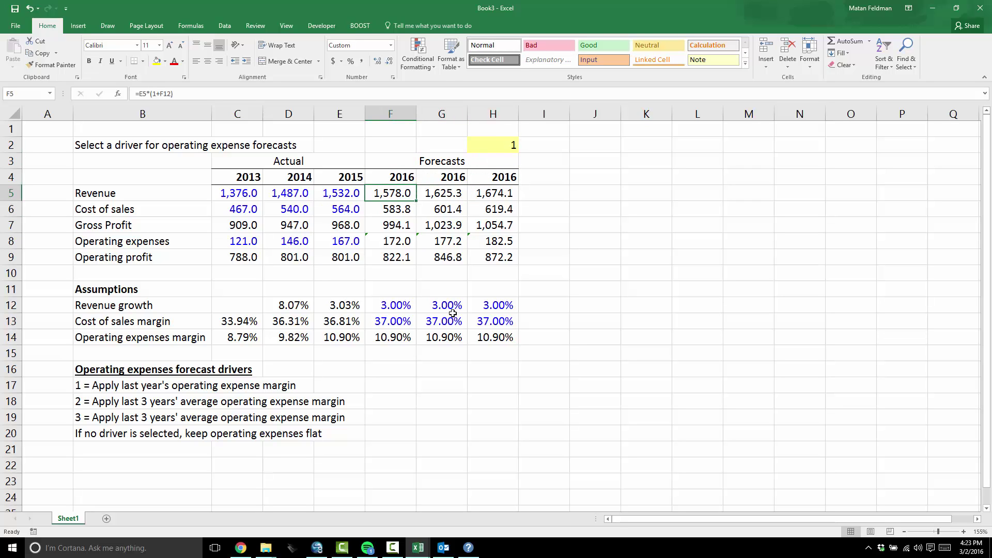
Change driver H2 to 2 and highlight the driver 2 description line.
left_click(483, 146)
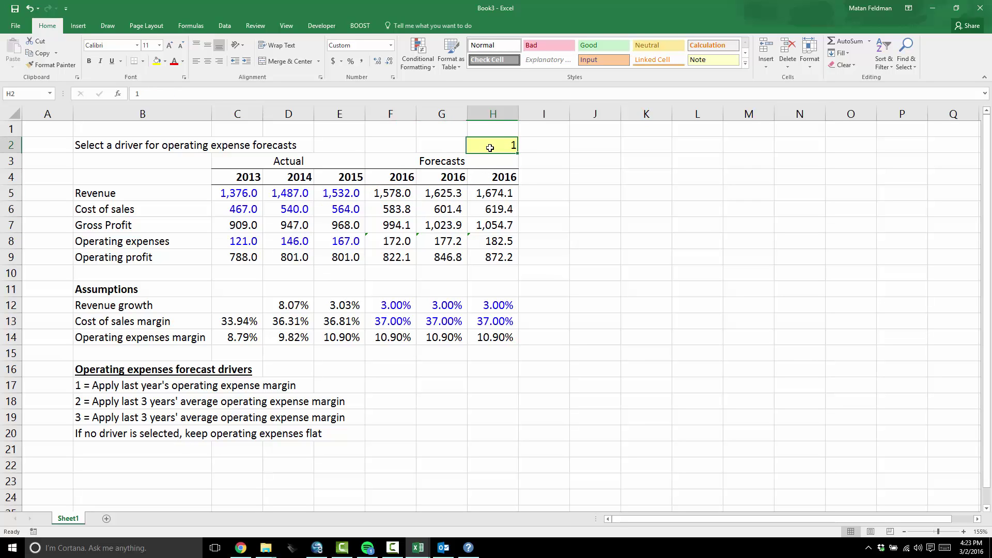
type("2")
key("Return")
key("Down")
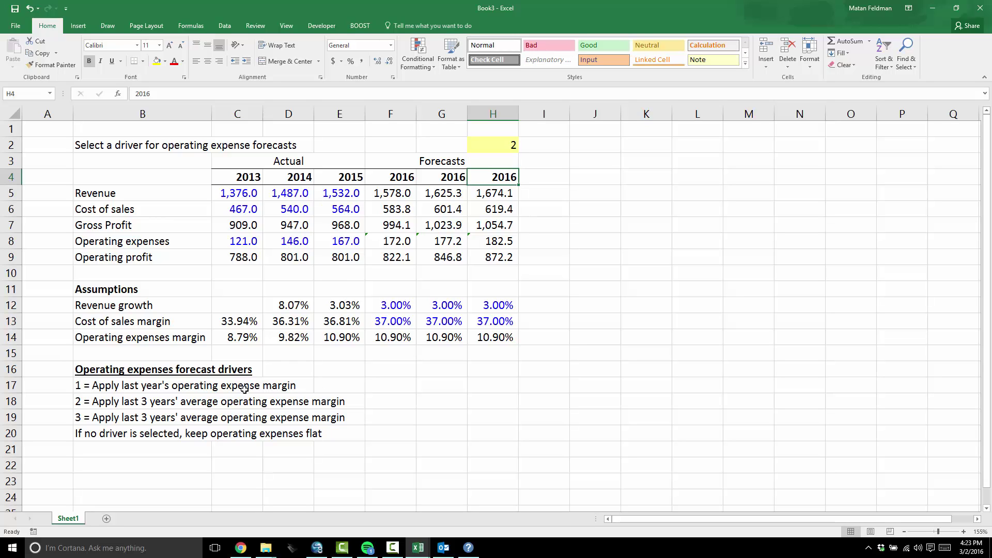
left_click_drag(99, 404, 354, 400)
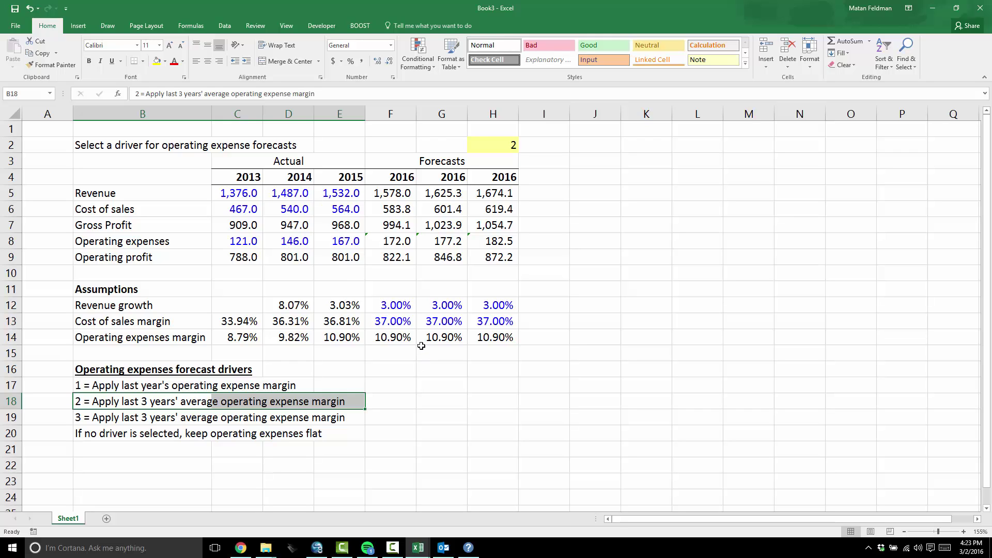
Start F14's margin formula as =IF(H2=1,E14, pointing the test at the driver cell.
left_click_drag(403, 241, 496, 241)
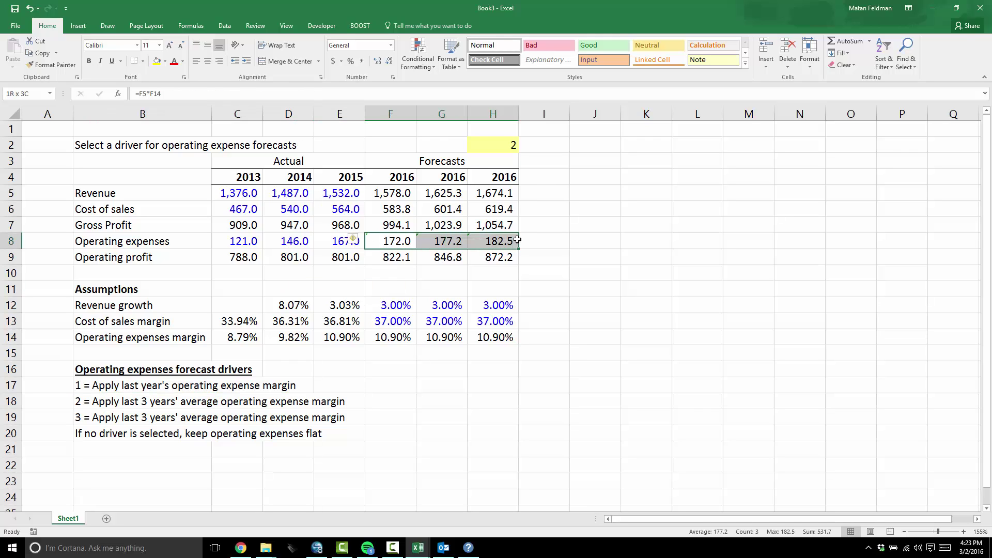
left_click_drag(394, 337, 441, 340)
key("F2")
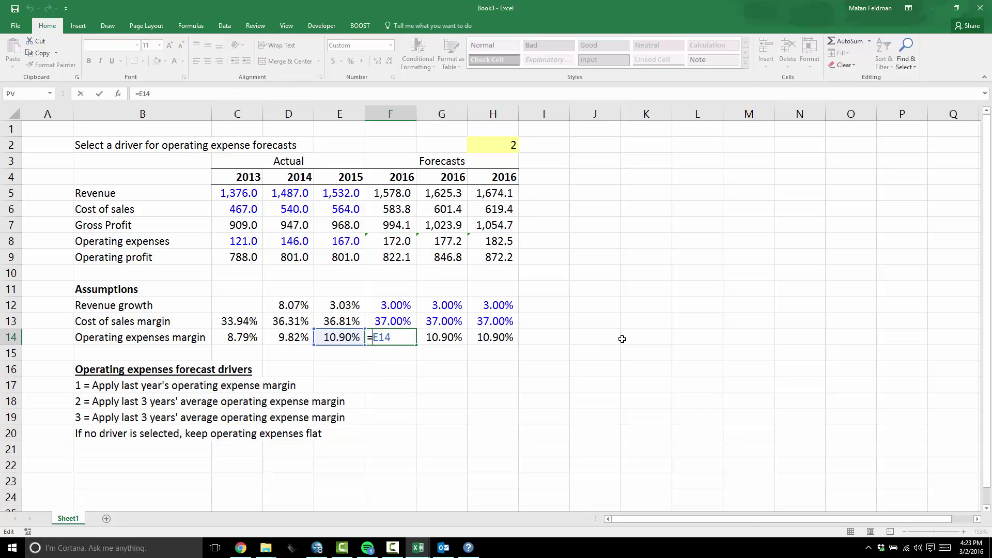
key("Left")
key("Left")
key("Left")
type("if(")
key("F2")
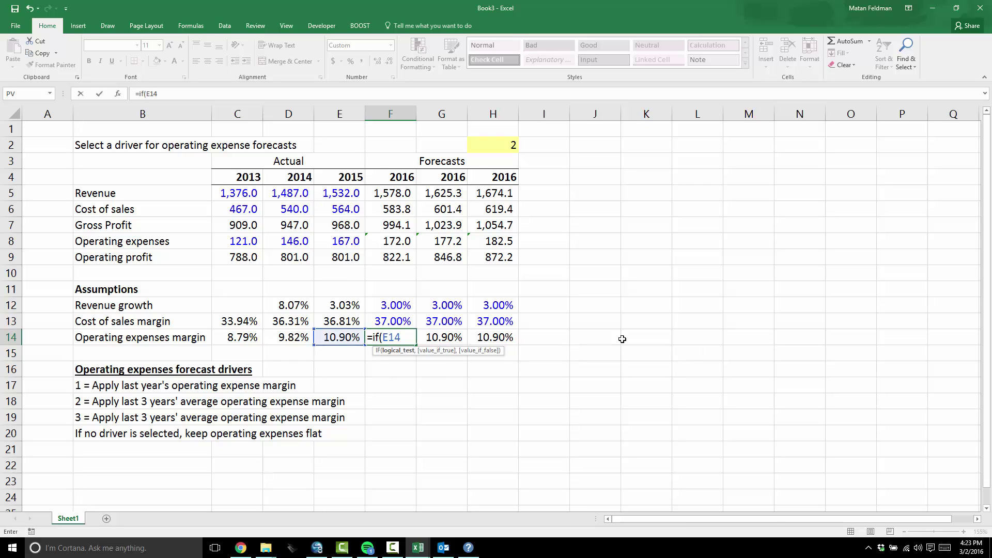
key("Up")
key("Right")
key("Up")
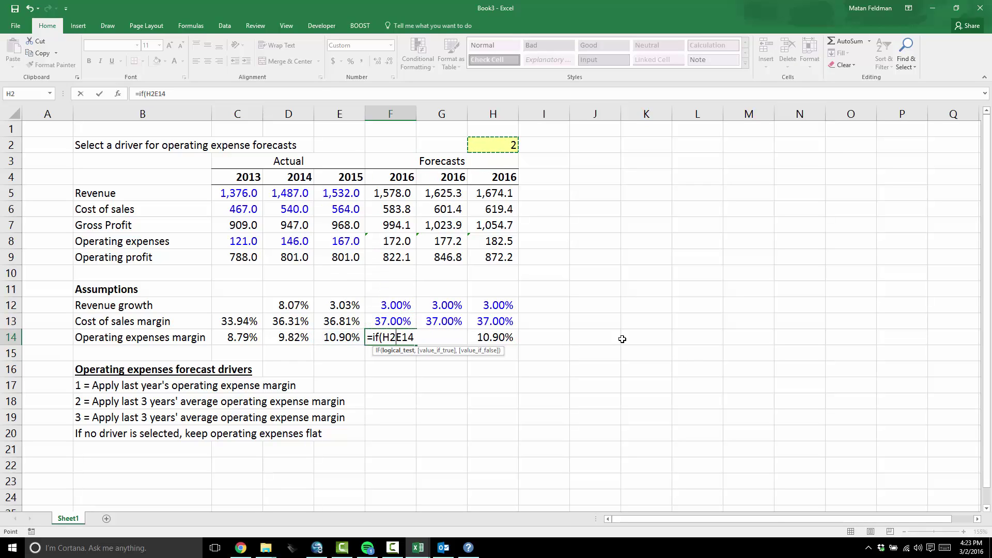
type("=1")
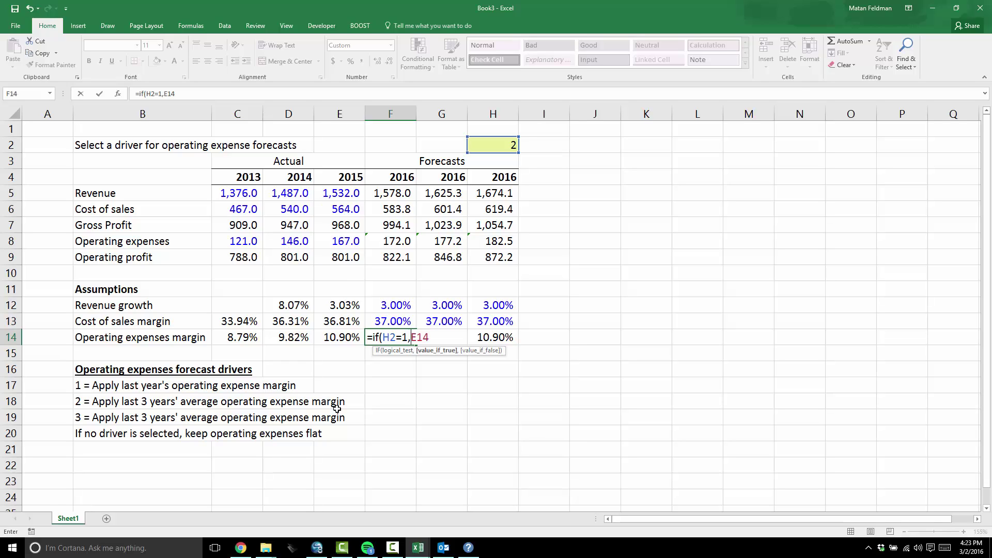
type(",E14")
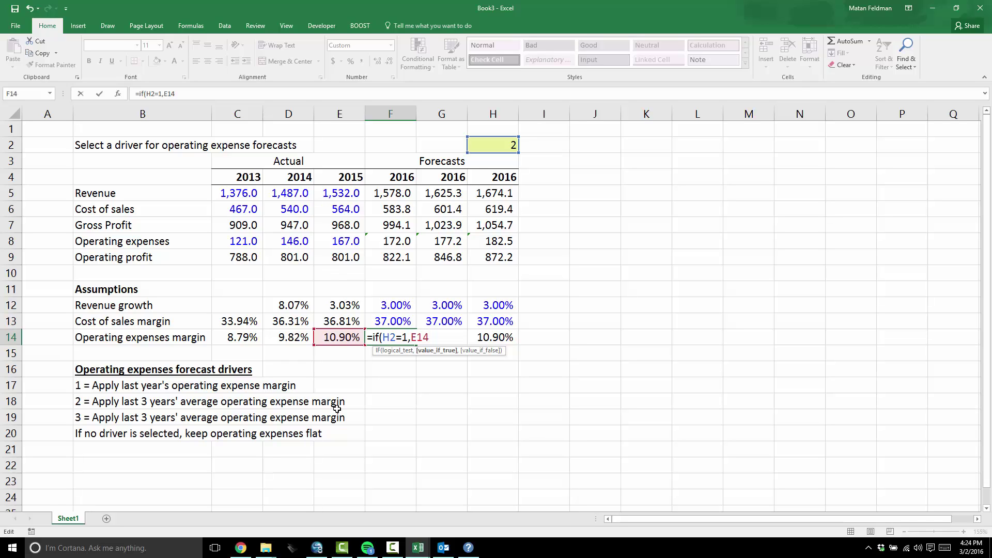
type(",")
Finish the IF with AVERAGE(C14:E14) as the otherwise branch and enter it.
type("average(")
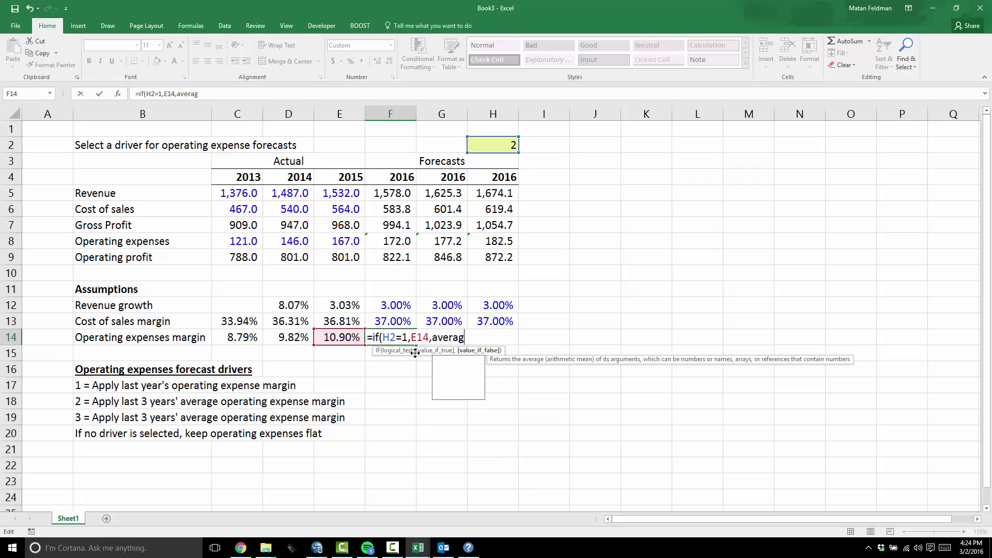
key("Up")
key("Up")
key("Down")
key("Left")
key("Down")
key("shift+Left")
key("shift+Left")
type(")")
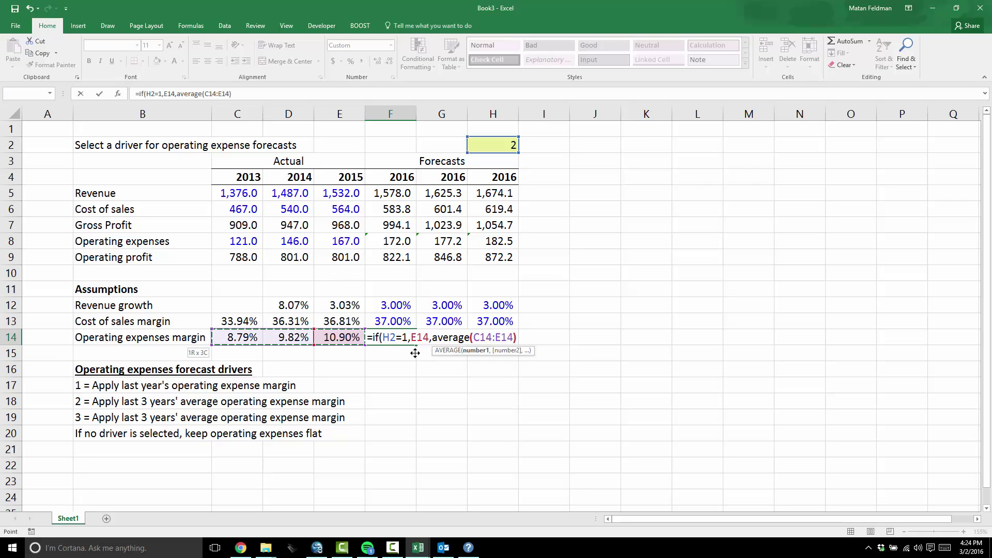
type(",")
key("BackSpace")
key("Return")
Set driver H2 back to 1.
key("Up")
key("Up")
key("Up")
key("Up")
key("Up")
key("Up")
key("Up")
key("Up")
key("Up")
key("Up")
key("Up")
key("Up")
key("Up")
key("Right")
key("Right")
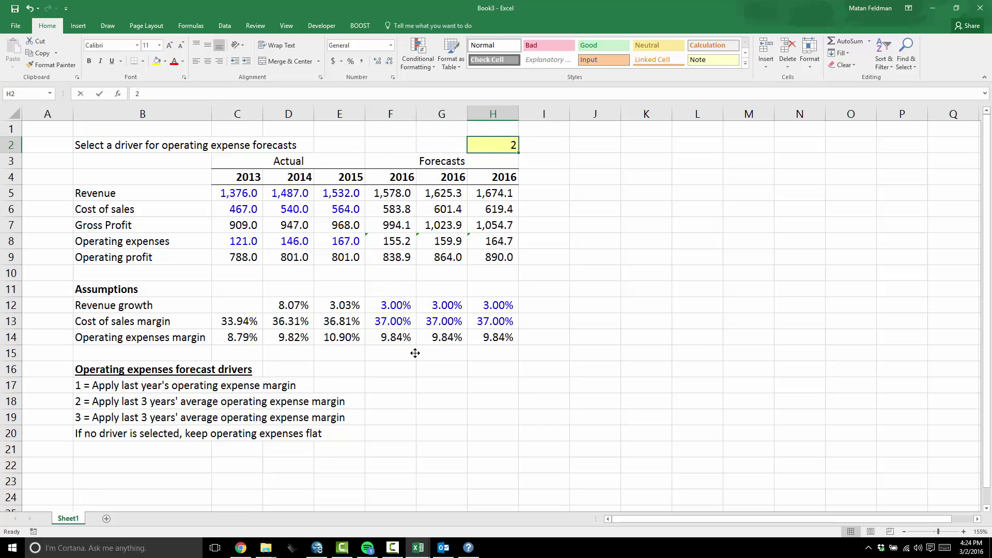
type("1")
key("ctrl+Return")
Copy F14's margin formula across F14:H14 and check the forecast operating expenses.
left_click(370, 337)
key("ctrl+c")
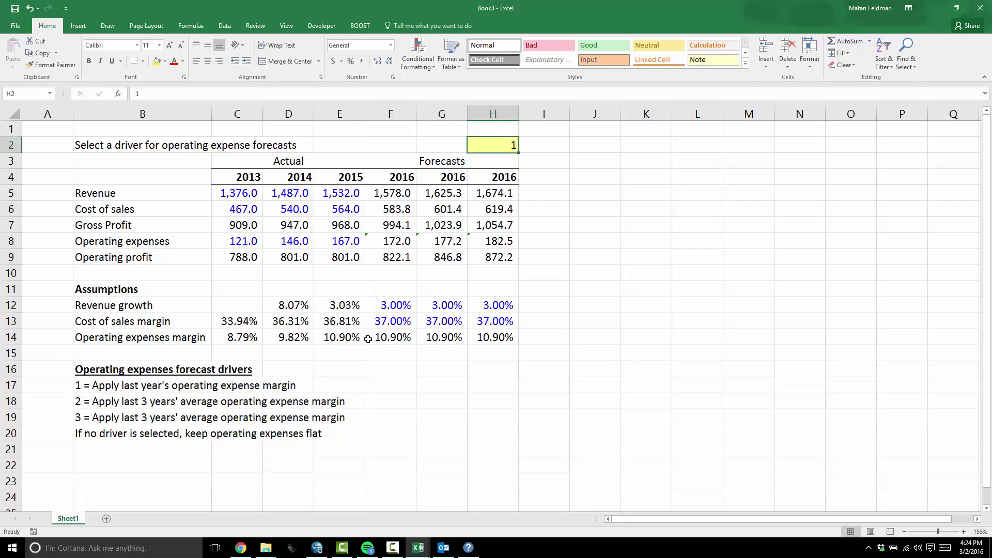
left_click_drag(369, 337, 493, 337)
key("ctrl+v")
left_click_drag(371, 240, 491, 241)
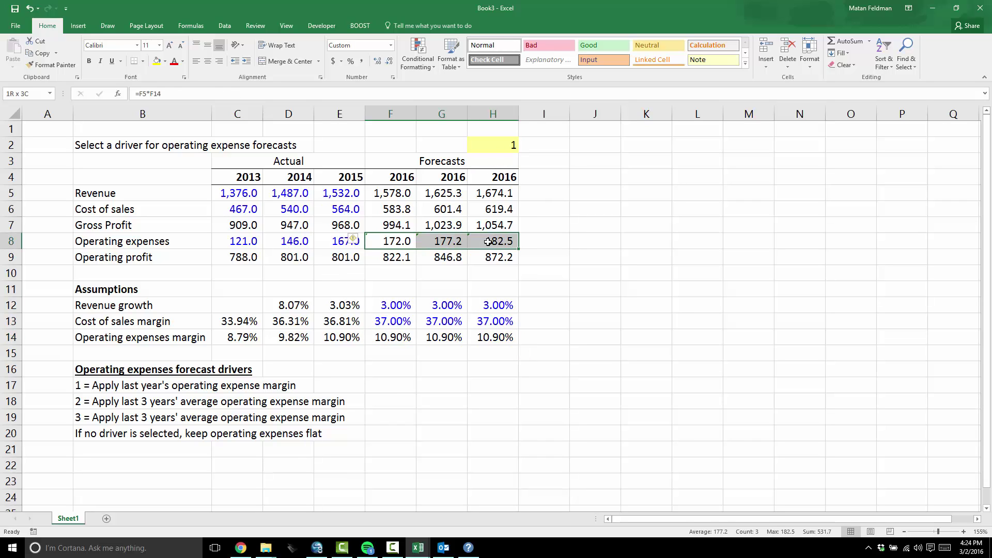
Set driver H2 to 2.
left_click(483, 146)
type("2")
key("ctrl+Return")
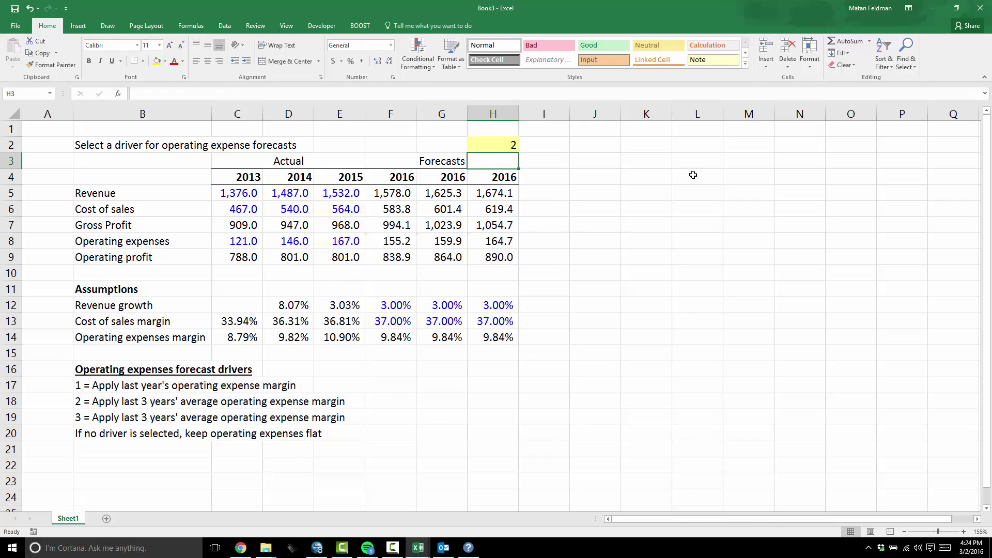
Reword the driver 3 description from 'last 3 years' to 'last 2 years'.
left_click(126, 397)
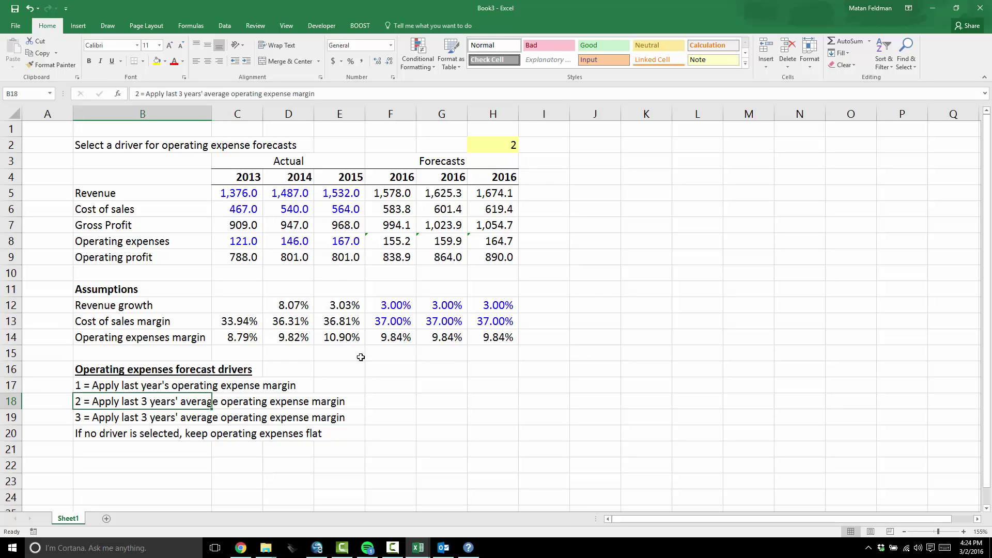
key("Down")
key("F2")
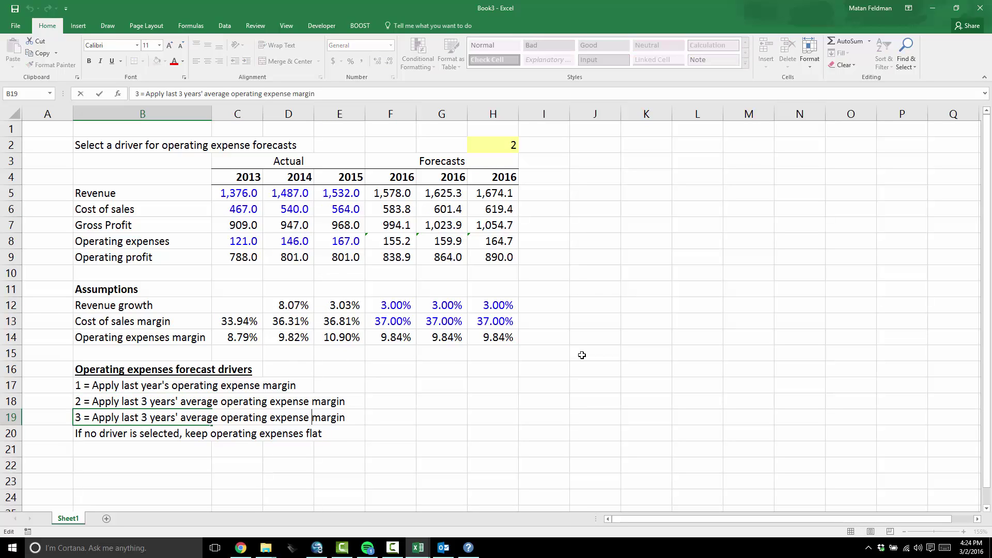
key("shift+Right")
type("2")
key("Return")
key("Up")
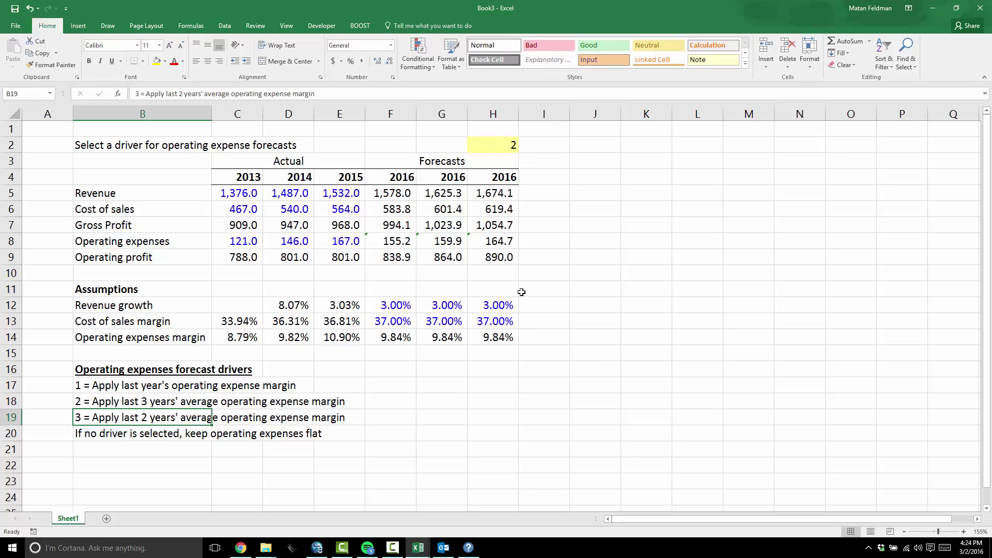
left_click(507, 148)
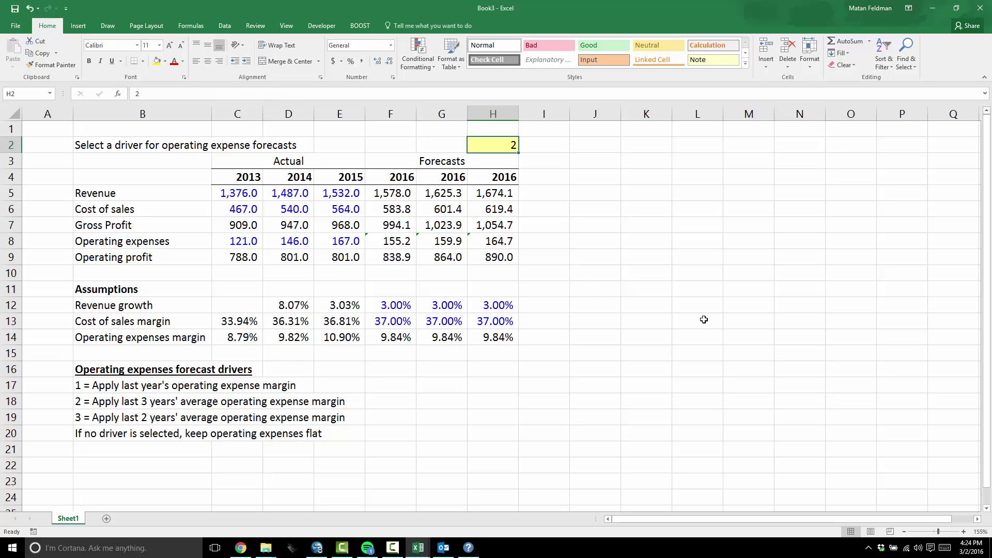
key("Down")
Set driver H2 to 3.
key("Up")
type("3")
key("Return")
Insert a nested IF(H2=2, test before the AVERAGE in F14's formula.
key("Down")
key("Down")
key("Down")
key("Down")
key("Down")
key("Left")
key("Left")
key("Down")
key("Down")
key("Down")
key("Down")
key("Down")
key("Down")
key("F2")
key("Left")
key("Left")
key("Left")
key("Left")
key("Left")
key("Left")
key("Left")
key("Left")
key("Left")
key("Left")
key("Left")
key("Left")
key("Left")
key("Left")
key("Left")
key("Left")
key("Left")
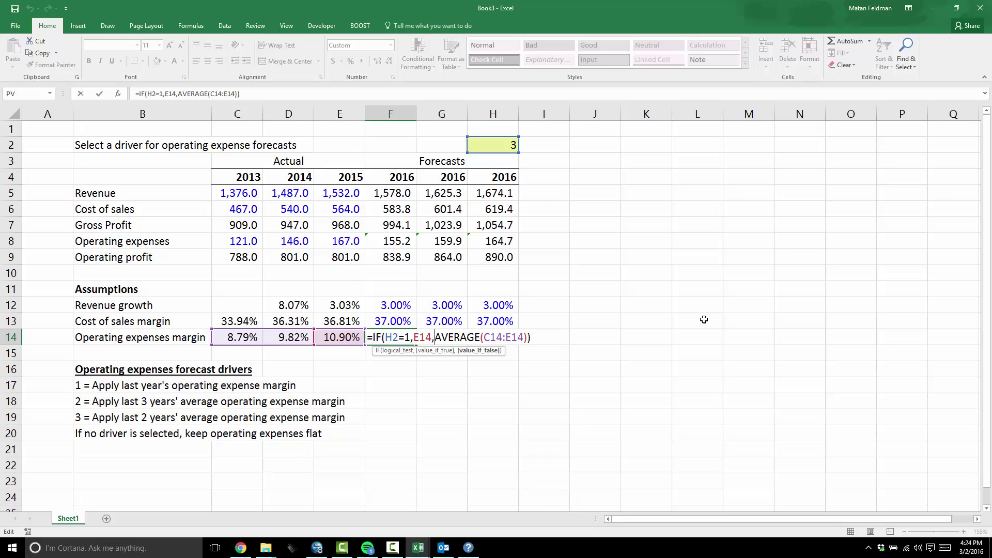
key("Left")
key("Left")
key("Left")
key("Left")
key("Left")
key("Left")
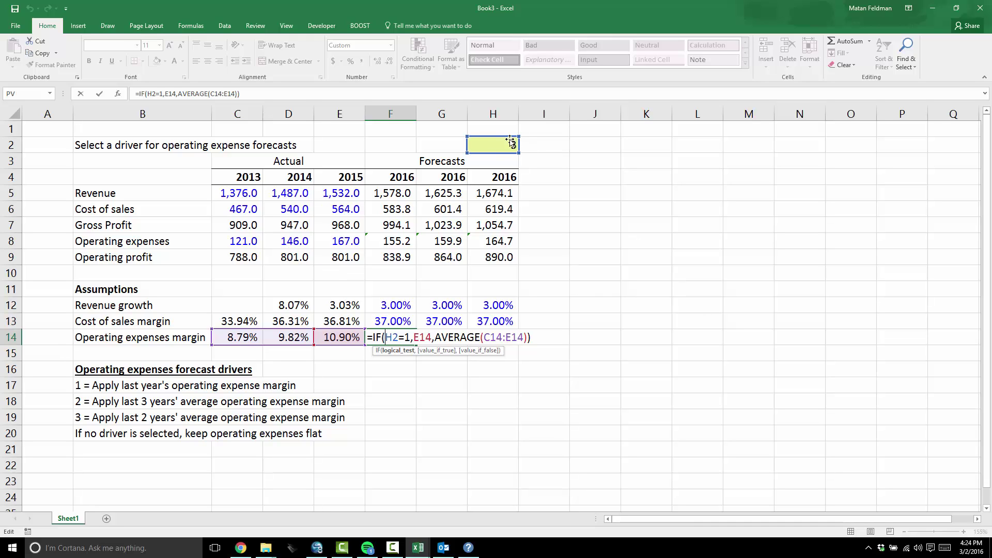
left_click(435, 339)
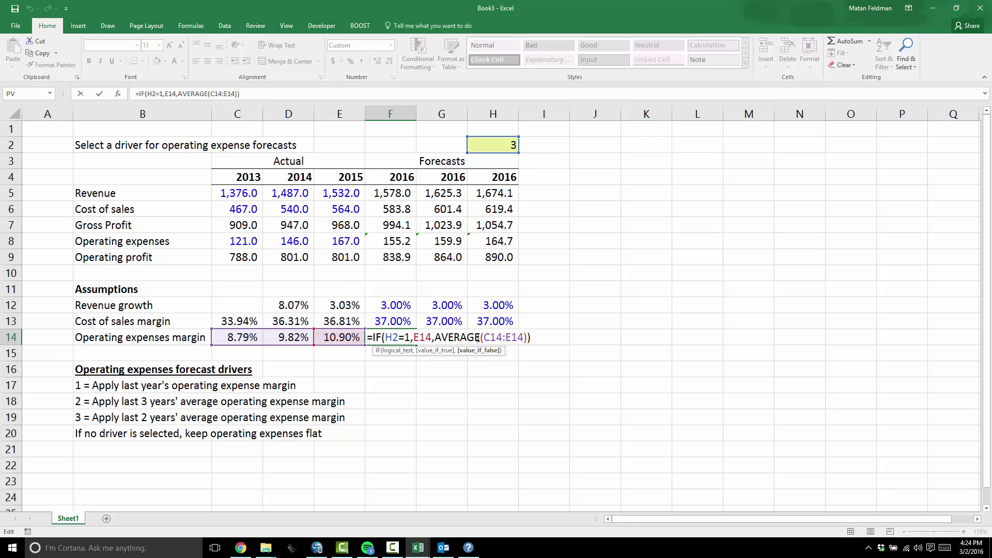
type("if(")
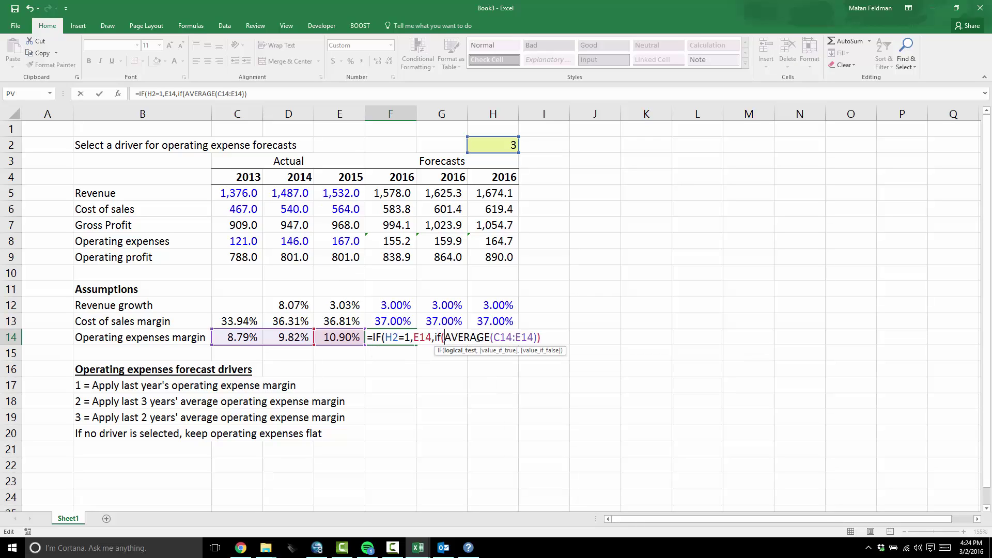
left_click(495, 143)
type("=2")
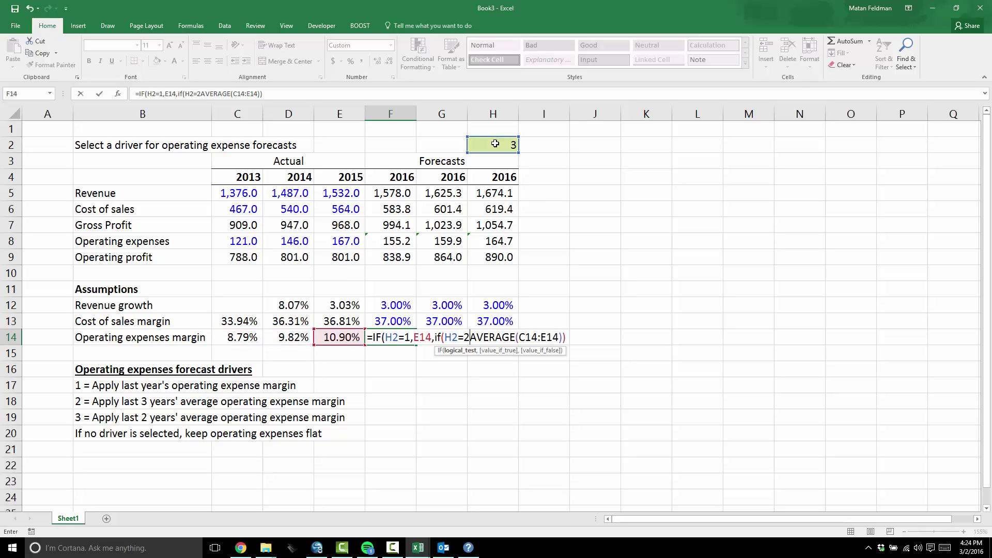
type(",")
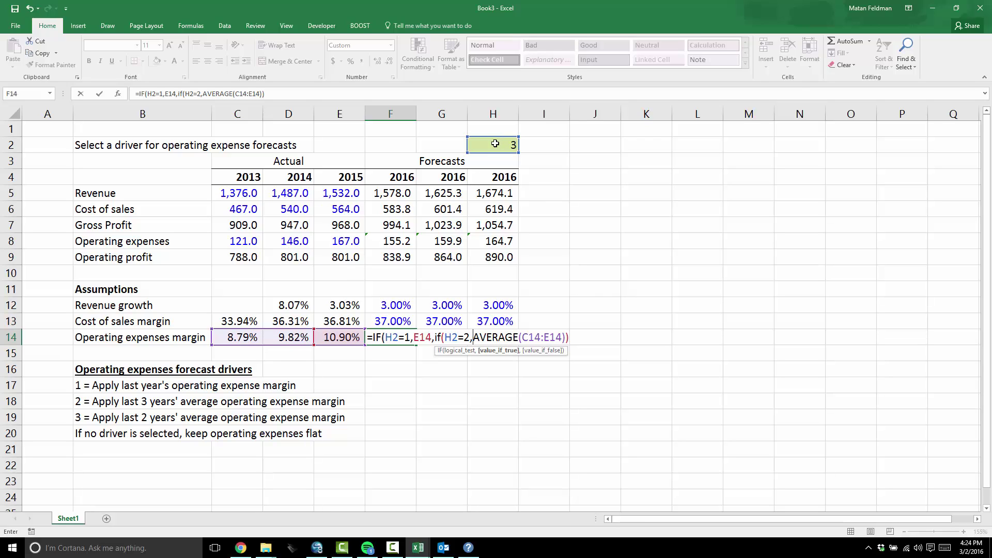
Add AVERAGE(D14:E14) as the driver-3 branch and enter the formula.
left_click(566, 339)
type(",")
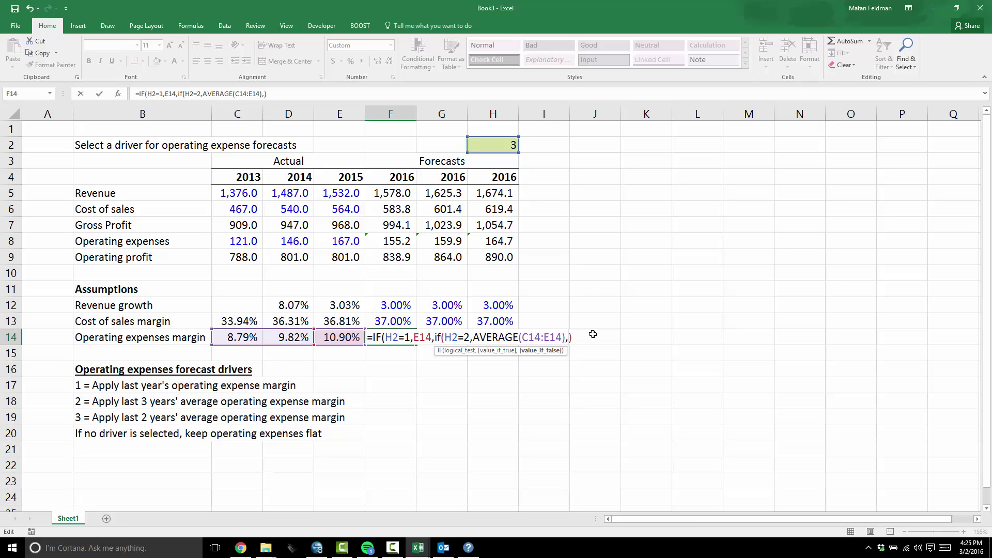
type("average(")
key("Up")
key("Up")
key("Left")
key("Down")
key("Down")
key("shift+Left")
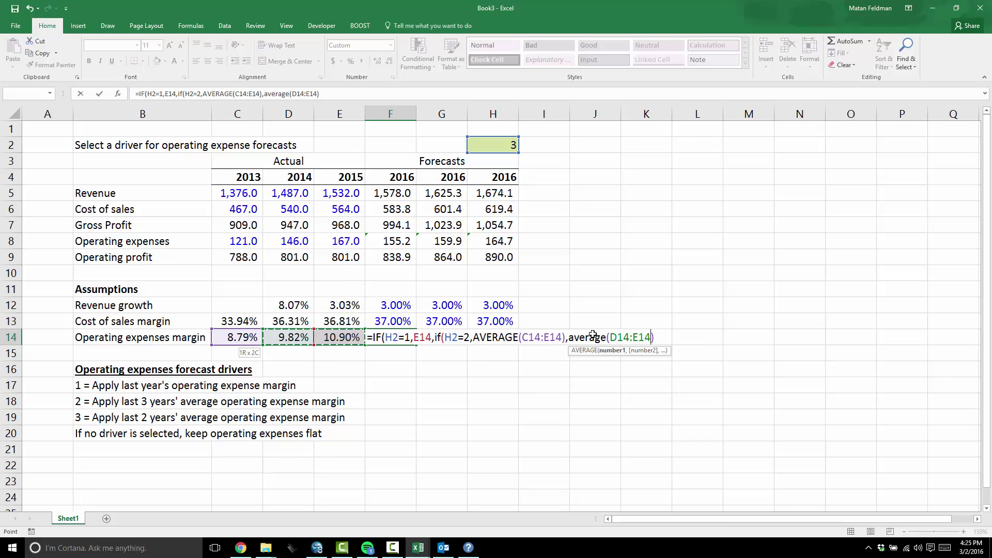
type(")")
key("Return")
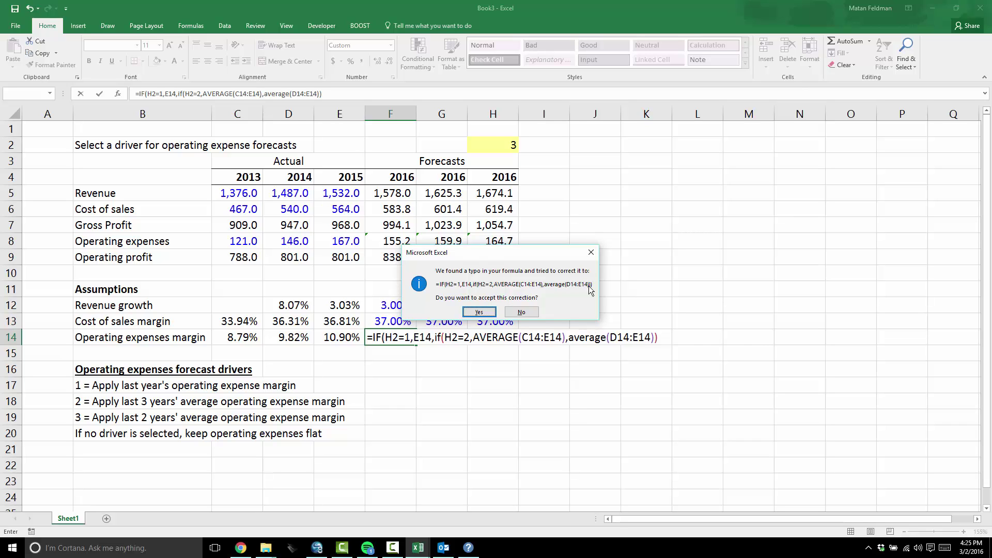
Accept Excel's suggested correction to the nested IF formula and review it in F14.
left_click(479, 312)
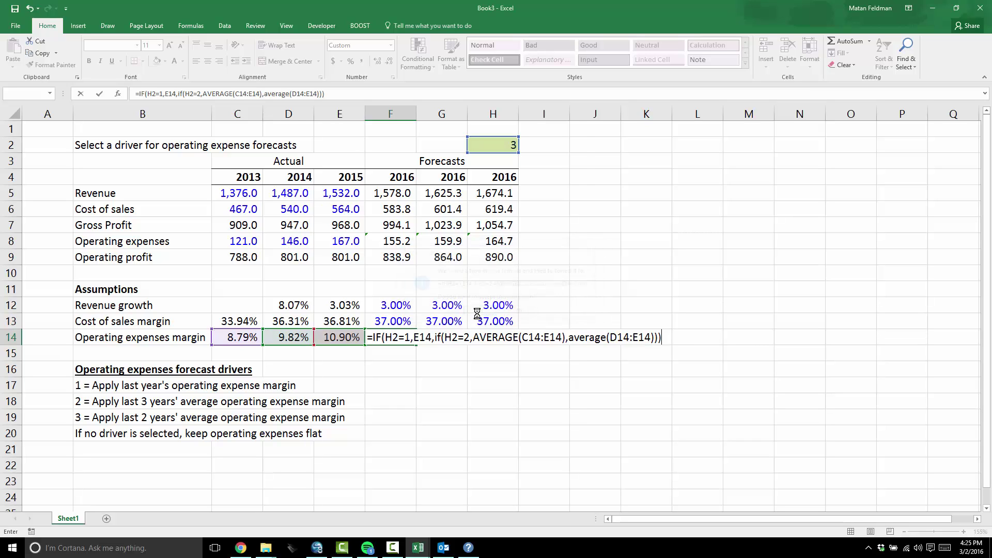
key("Up")
key("F2")
key("Escape")
key("F2")
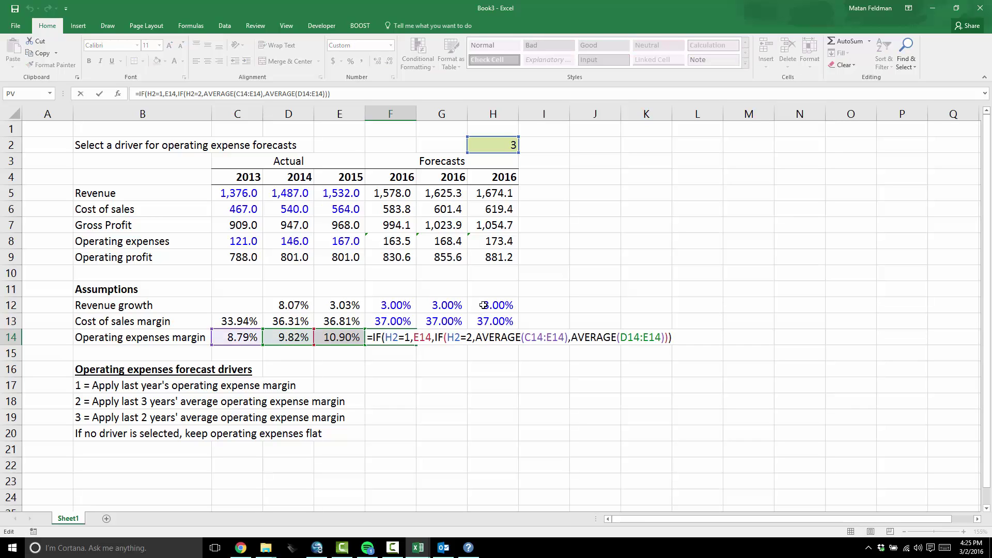
Test the driver in H2 by setting it to 2, then back to 3.
left_click(496, 149)
type("2")
key("Return")
left_click(496, 149)
type("2")
key("Return")
left_click(496, 149)
type("3")
key("Return")
left_click(496, 149)
Review F14's margin formula references, now giving 10.36% for driver 3.
key("Down")
key("Left")
key("Down")
key("Down")
key("Down")
key("Down")
key("Down")
key("Down")
key("Left")
Confirm G14 links to F14, then re-inspect F14's nested IF formula.
key("Down")
key("Down")
key("Down")
key("Down")
key("Down")
key("F2")
key("Return")
key("Up")
key("Right")
key("F2")
key("Escape")
key("Left")
key("F2")
key("Escape")
key("Down")
Begin the F15 formula as =IFS(H2=1,E14 by pointing at H2 and E14.
type("=")
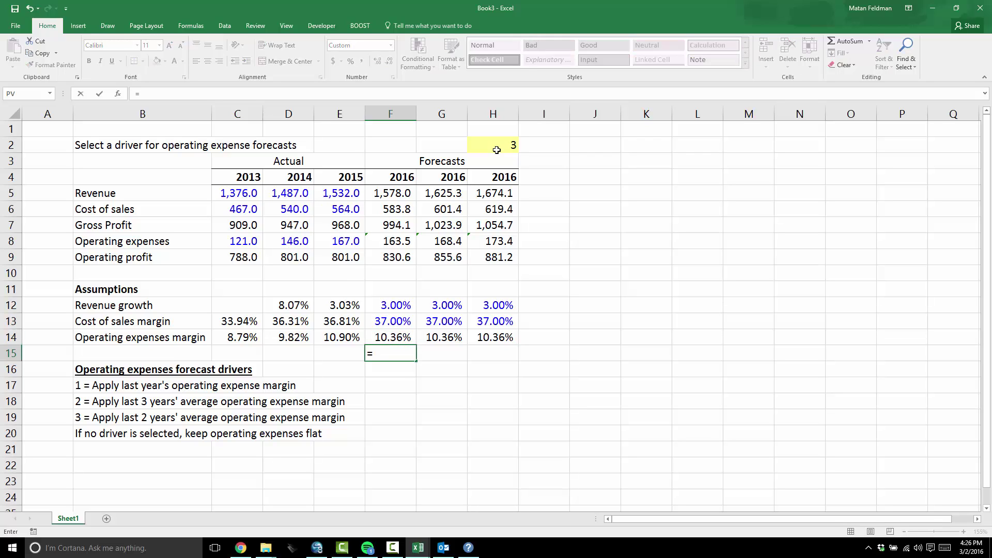
type("ifs(")
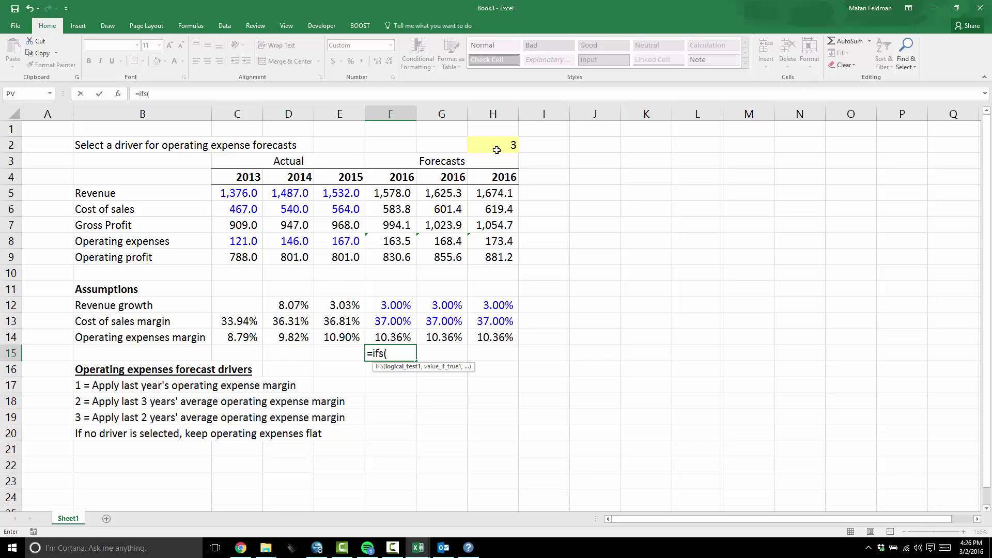
left_click(496, 150)
type("=1,")
left_click(497, 150)
type("=2")
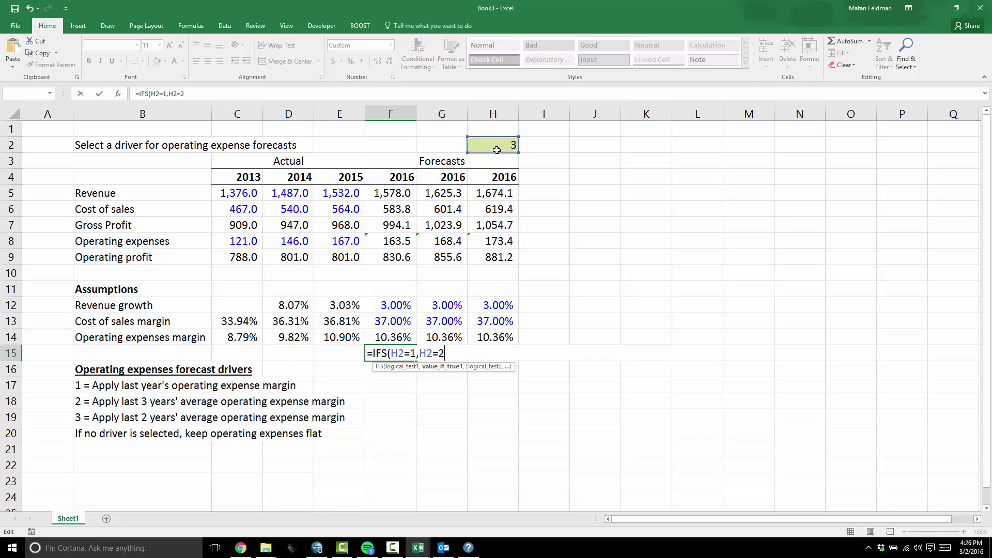
key("BackSpace")
key("BackSpace")
key("BackSpace")
key("BackSpace")
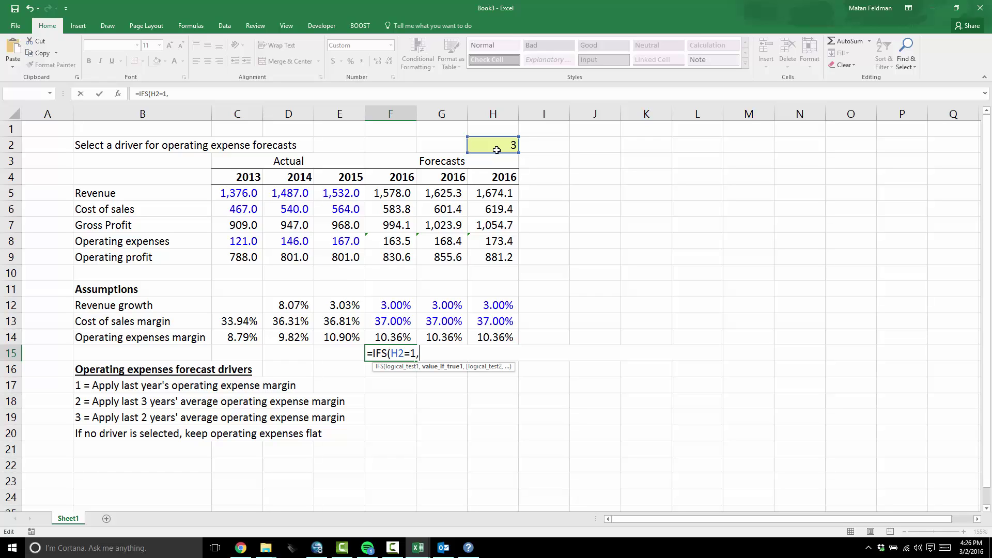
key("F2")
key("Up")
key("Up")
key("Left")
key("Down")
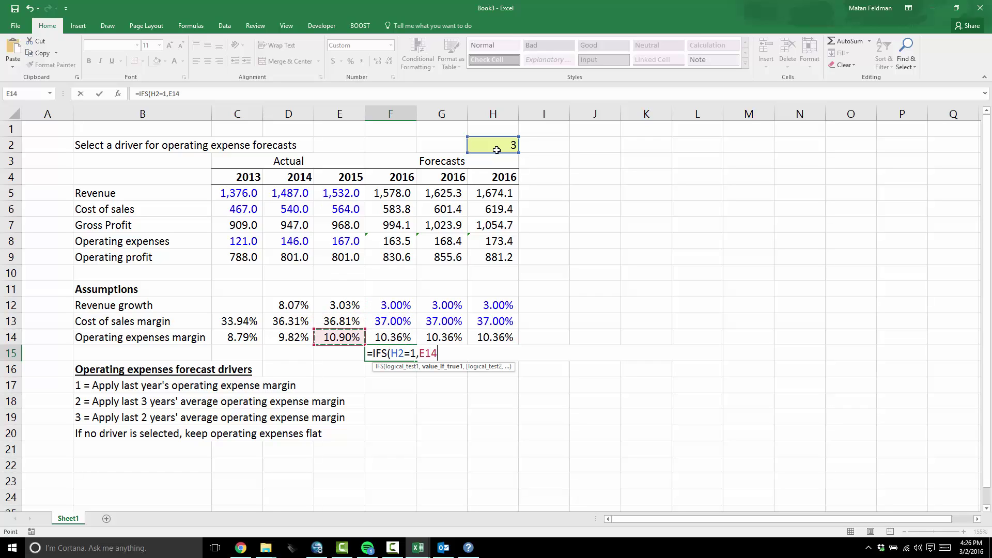
Add the second condition H2=2 returning AVERAGE(C14:E14).
type(",")
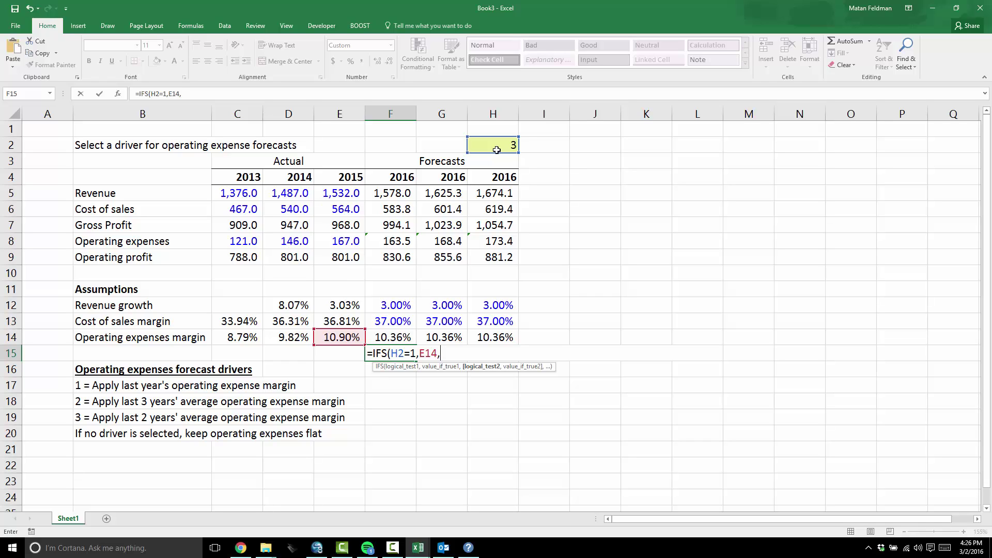
type("H2=2")
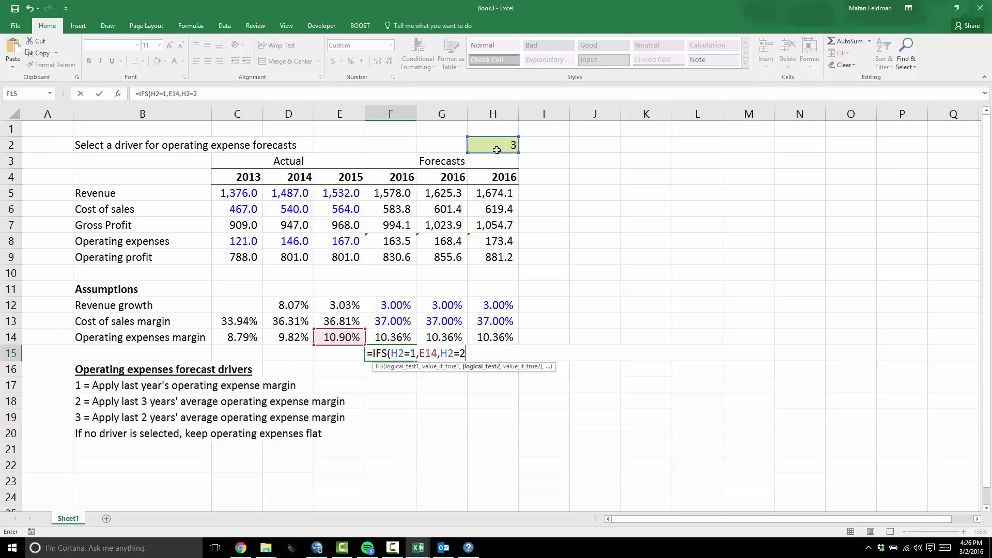
type(",")
type("average(")
key("Up")
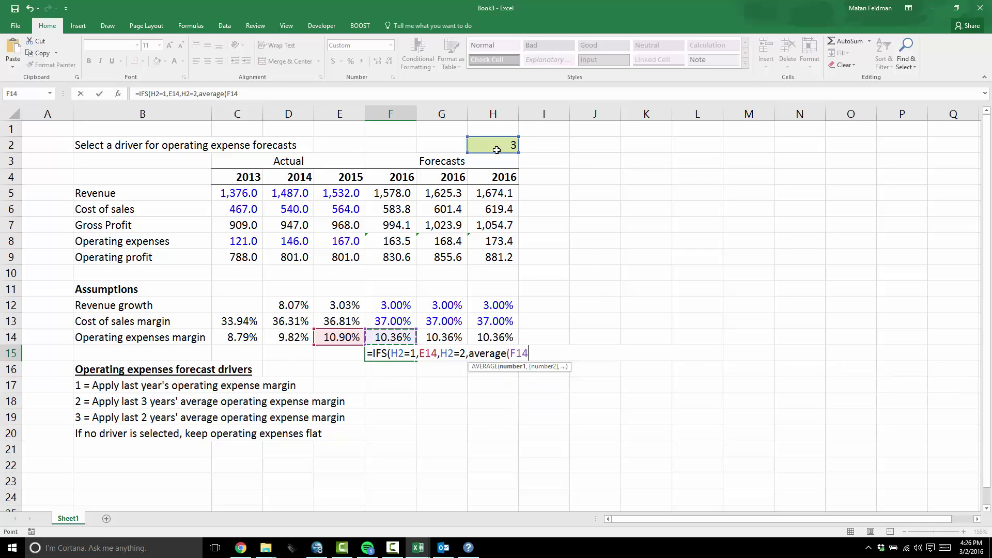
key("Left")
key("shift+Left")
key("shift+Left")
type("),")
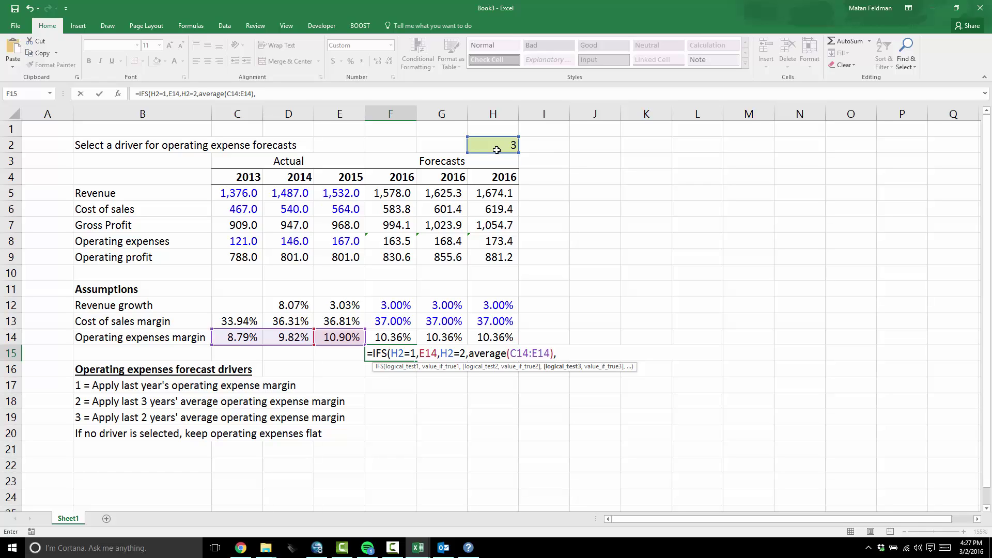
Finish with TRUE returning AVERAGE(D14:E14), close the brackets and commit the IFS formula.
type("TRue")
key("BackSpace")
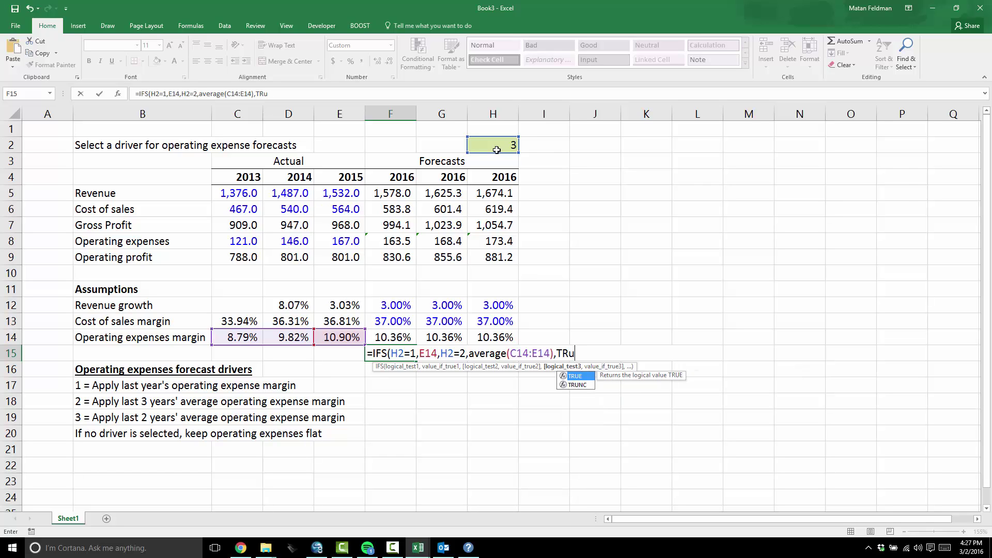
key("BackSpace")
type("UE")
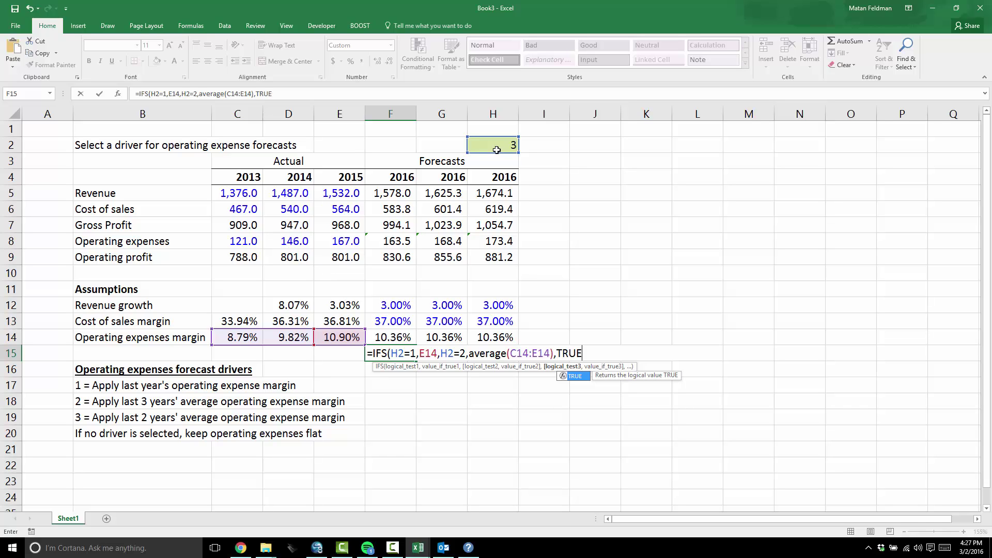
type(",")
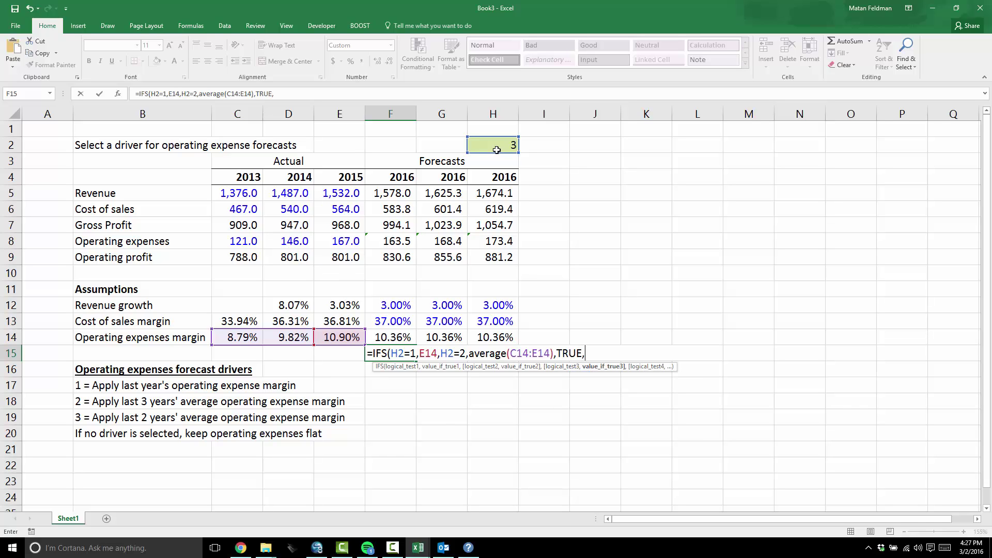
type("average(")
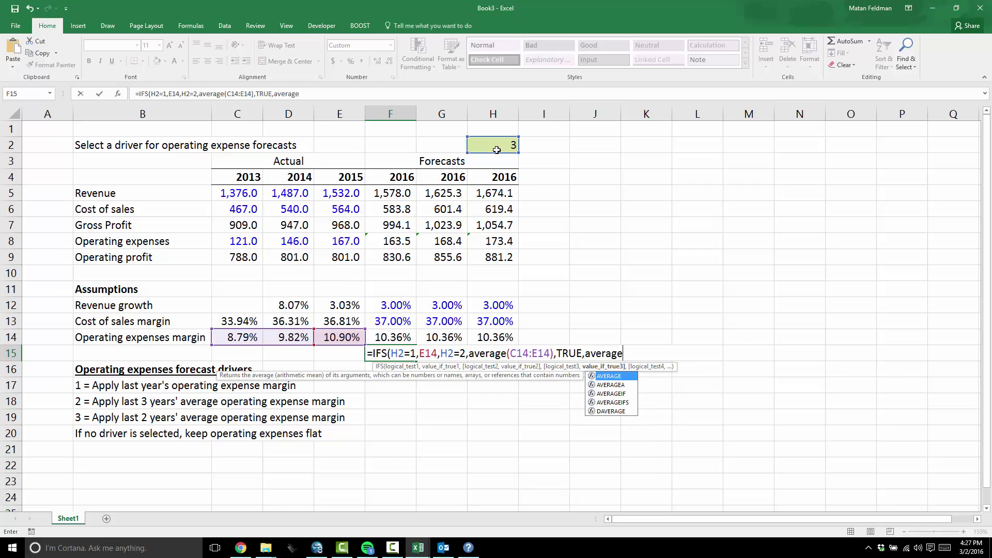
key("Up")
key("Left")
key("shift+Left")
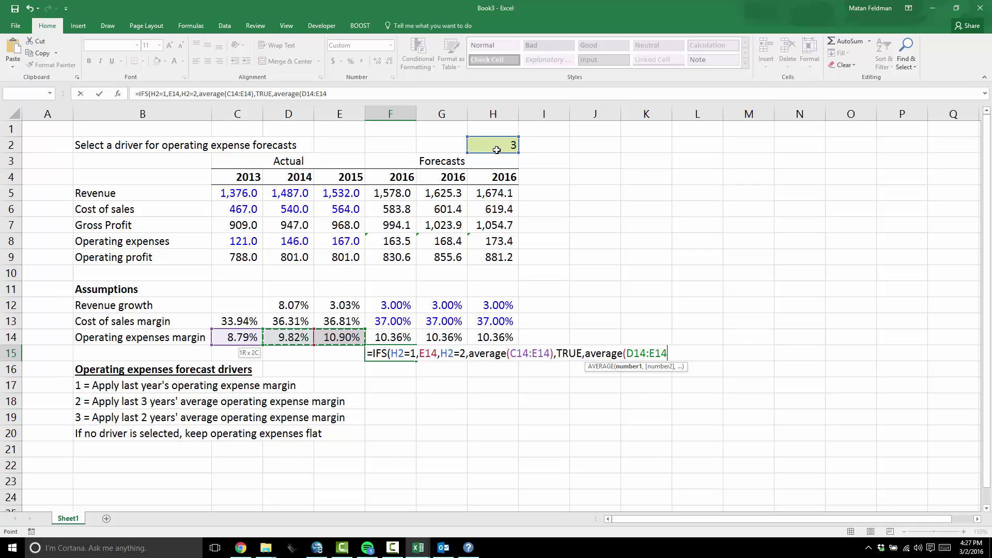
type(")")
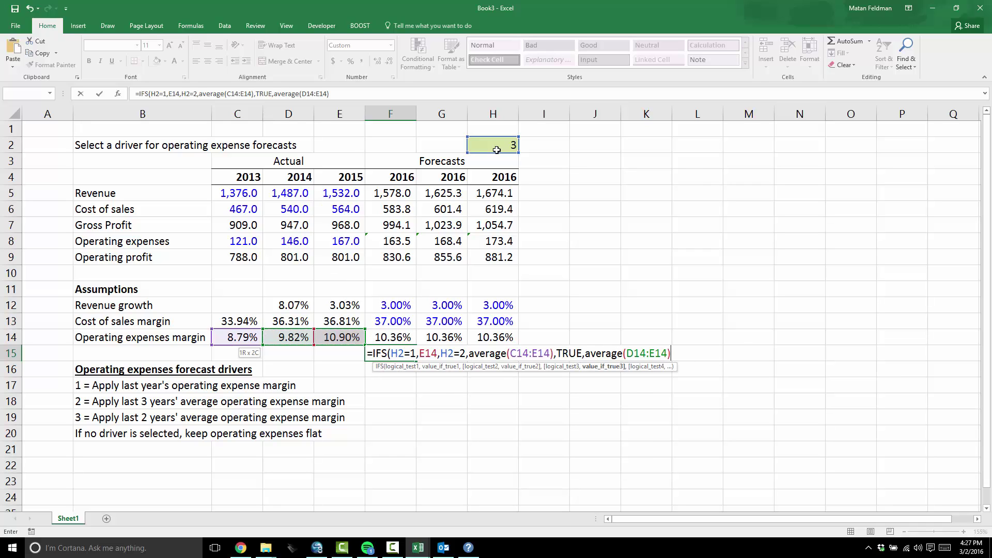
type(")")
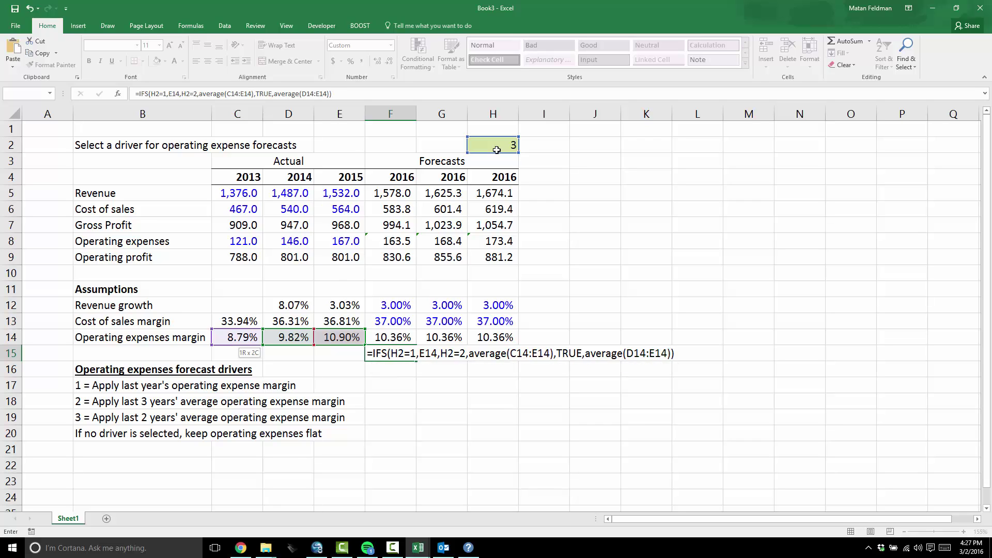
key("ctrl+Return")
Enter 1 and then 2 as the driver value in H2.
key("Up")
key("Up")
key("Up")
key("Up")
key("Up")
key("Up")
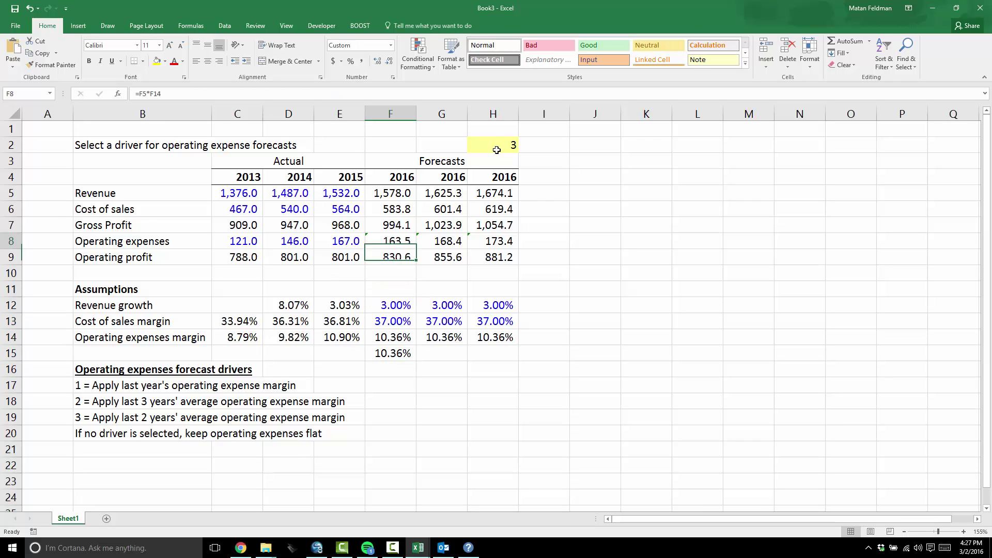
key("Right")
key("Right")
key("Up")
key("Up")
key("Up")
key("Up")
key("Up")
key("Up")
key("Up")
type("1")
key("Return")
key("Up")
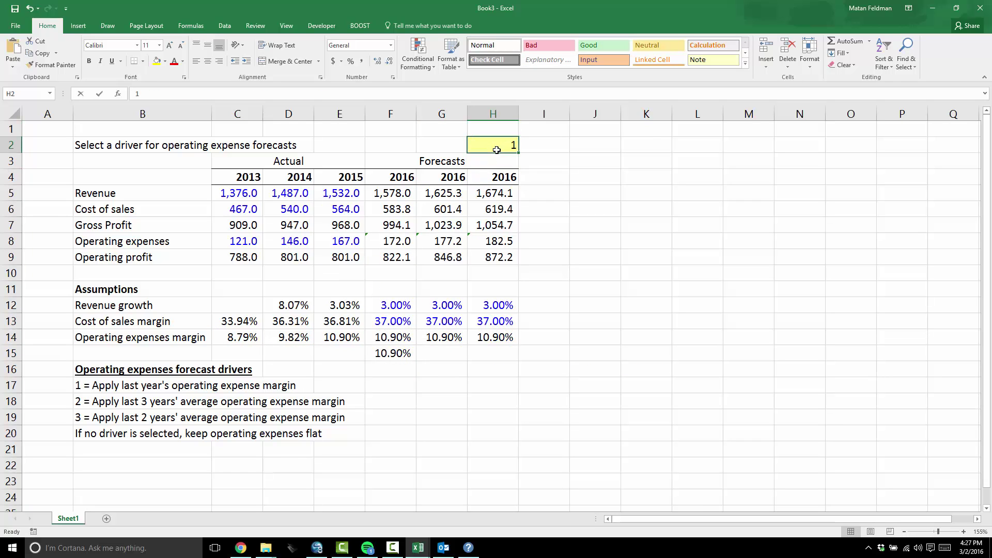
type("2")
key("Return")
key("Up")
Review F15's IFS formula arguments without changing them.
key("Down")
key("Down")
key("Down")
key("Down")
key("Down")
key("Down")
key("Down")
key("Down")
key("Down")
key("Down")
key("Down")
key("Down")
key("Down")
key("Left")
key("Left")
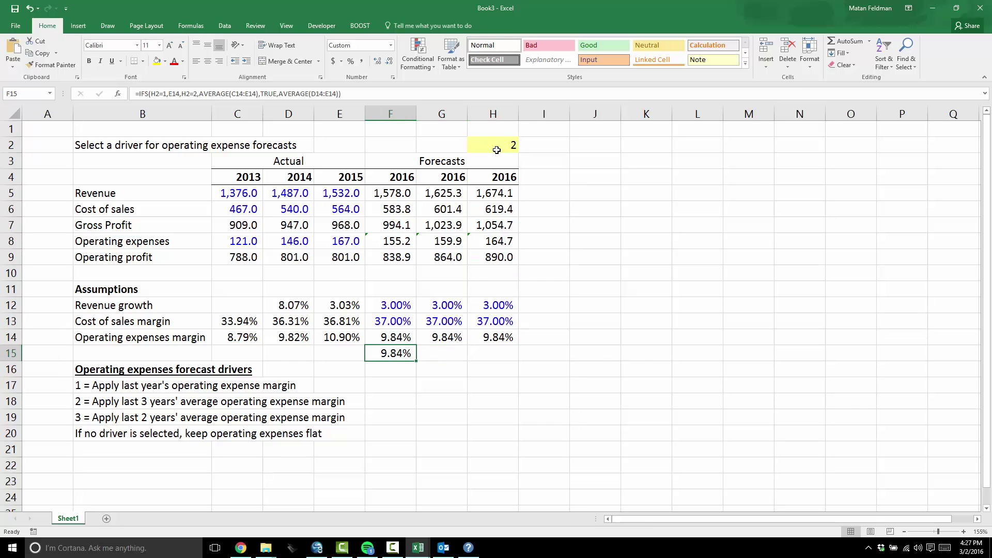
key("F2")
key("Left")
key("Left")
key("Left")
key("Left")
key("Left")
key("Left")
key("Left")
key("Left")
key("Left")
key("Left")
key("Left")
key("Left")
key("Left")
key("Left")
key("Left")
key("Left")
key("Left")
key("Left")
key("Left")
key("Left")
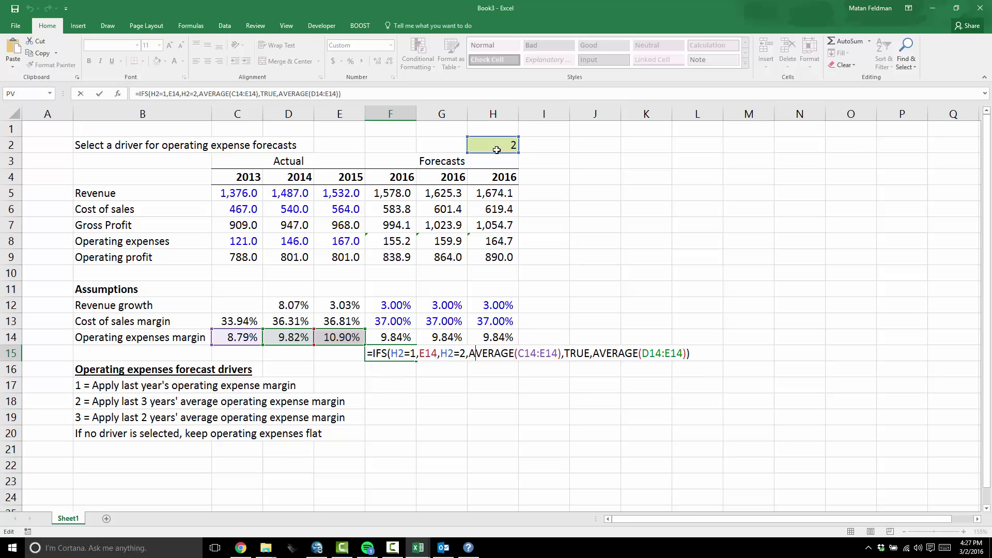
key("Escape")
Compare F14's nested IF with F15's IFS formula, both returning 9.84%.
key("Up")
key("F2")
key("Escape")
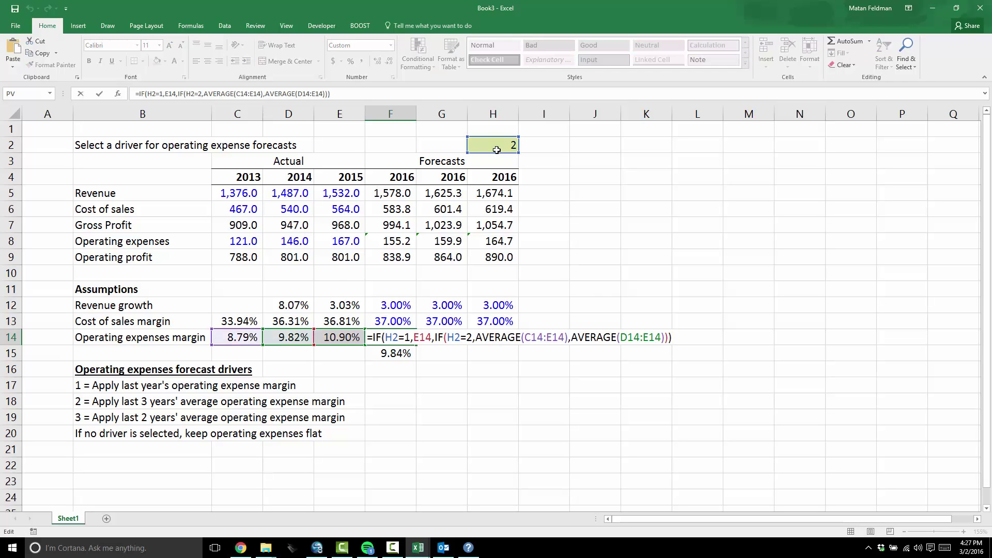
key("Return")
key("F2")
key("Left")
key("Left")
key("Left")
key("Left")
key("Left")
key("Left")
key("Left")
key("Left")
key("Left")
key("Left")
key("Left")
key("Left")
key("Left")
key("Left")
key("Left")
key("Left")
key("Left")
key("Left")
key("Left")
key("Left")
key("Left")
key("Left")
key("Left")
key("Left")
key("Left")
key("Left")
key("Left")
key("Left")
key("Left")
key("Left")
key("Left")
key("Left")
key("Left")
key("Left")
key("Left")
key("Left")
key("Left")
key("Left")
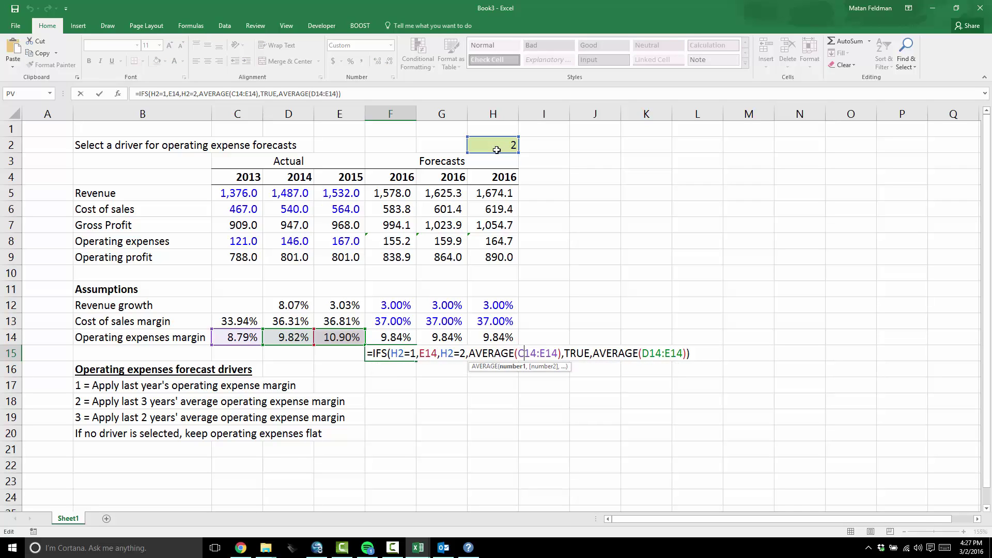
key("Right")
key("Right")
key("Right")
key("Right")
key("Right")
key("Right")
key("Right")
key("Right")
key("Right")
key("Right")
key("Right")
key("Right")
key("Right")
key("Right")
key("Right")
key("Right")
key("Right")
key("Right")
key("Right")
key("Right")
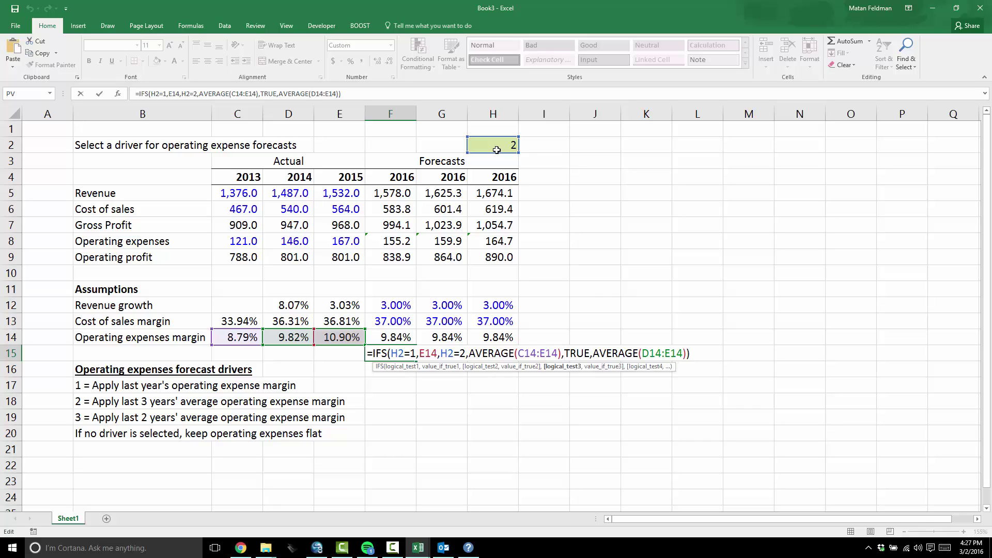
key("Return")
type("=i")
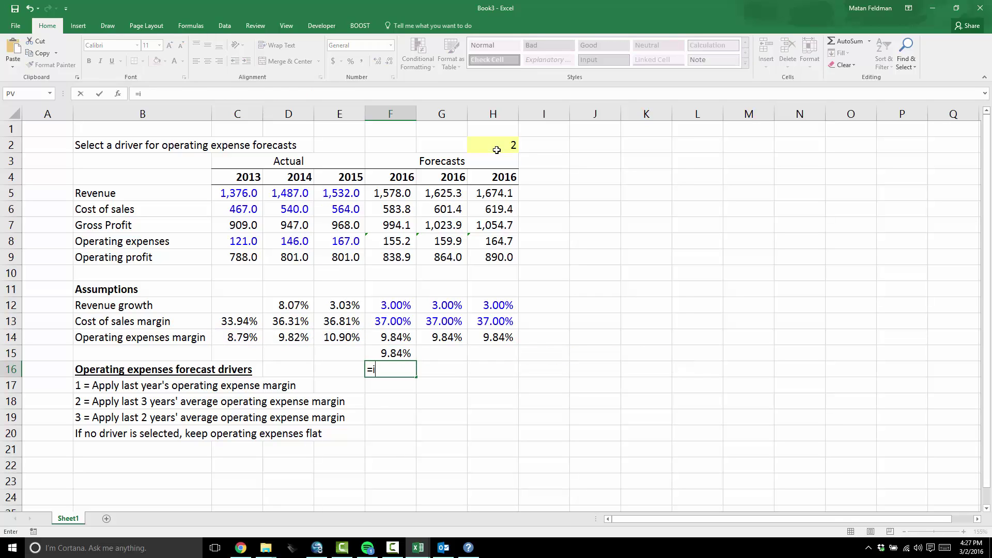
type("f(")
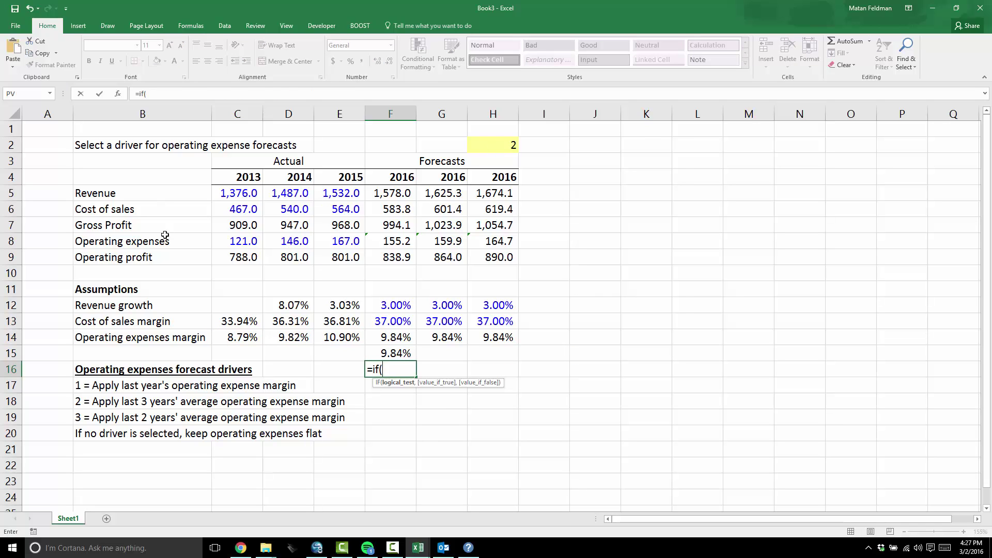
key("Escape")
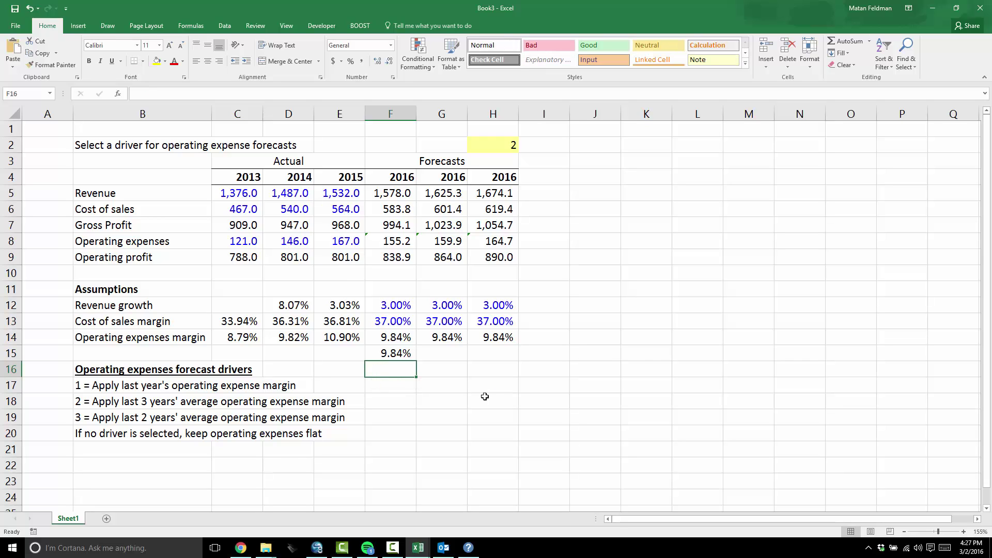
key("Up")
key("F2")
key("Left")
key("Left")
key("Left")
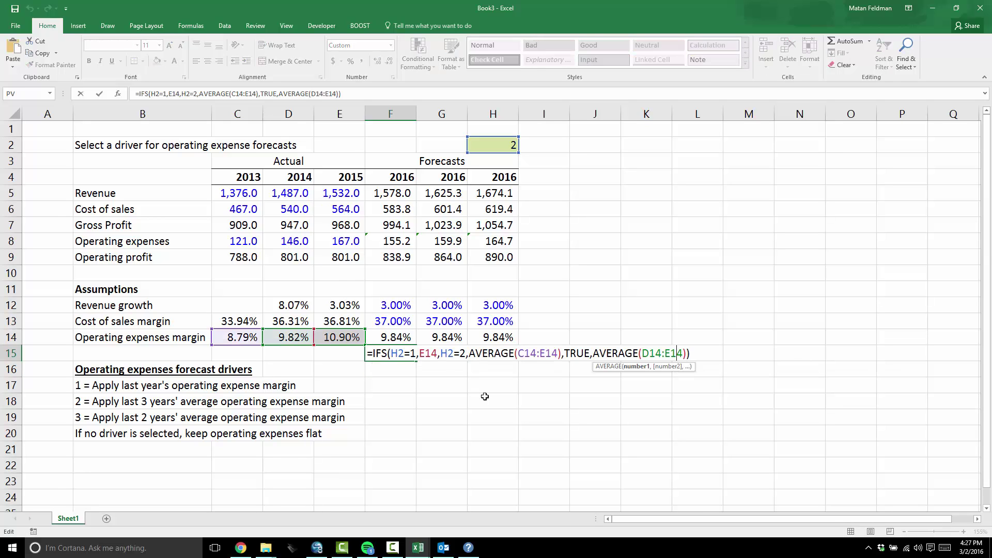
key("Left")
key("Left")
key("Left")
key("Left")
key("Left")
key("Left")
key("Left")
key("Left")
key("Left")
key("Left")
key("Left")
key("Left")
key("Left")
key("Left")
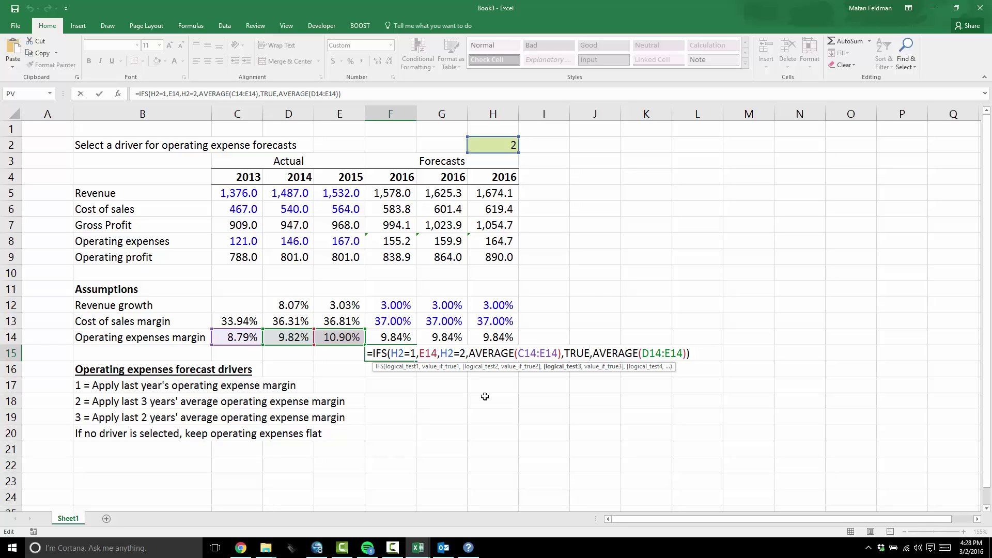
key("shift+Right")
key("shift+Right")
key("shift+Right")
key("shift+Right")
key("shift+Right")
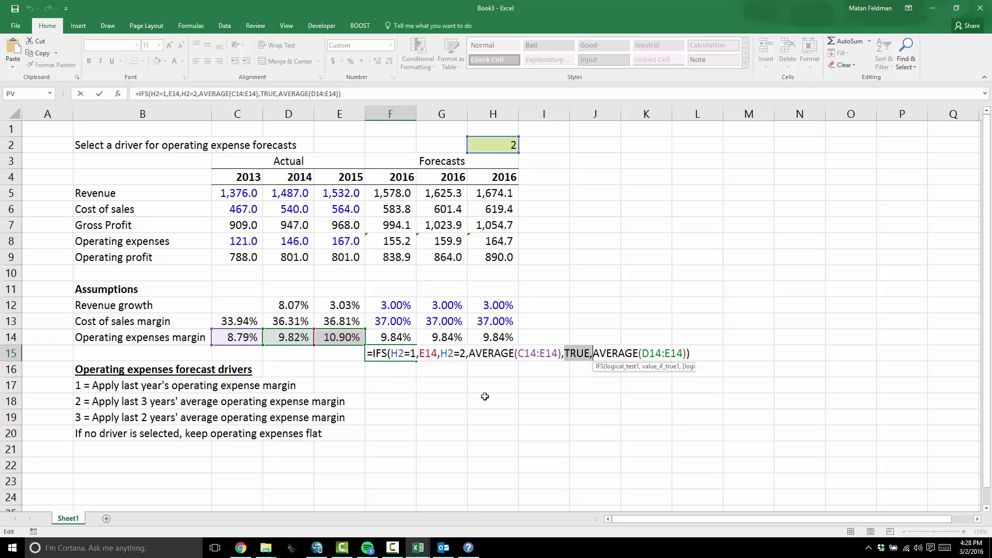
key("shift+Right")
key("shift+Right")
key("shift+Right")
key("shift+Right")
key("shift+Right")
key("shift+Right")
key("shift+Right")
key("shift+Right")
key("shift+Right")
key("shift+Right")
key("shift+Right")
key("shift+Right")
key("shift+Right")
key("shift+Right")
key("shift+Right")
key("shift+Right")
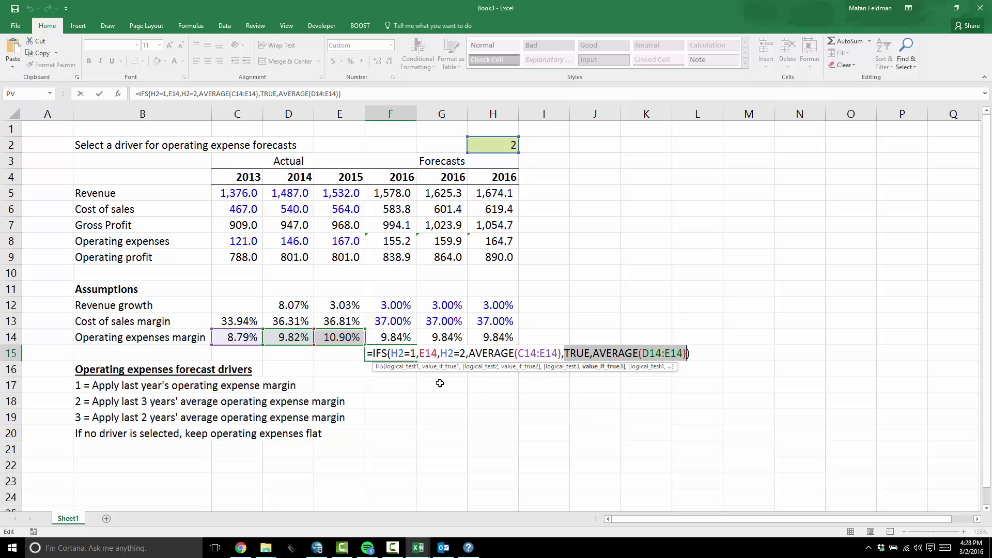